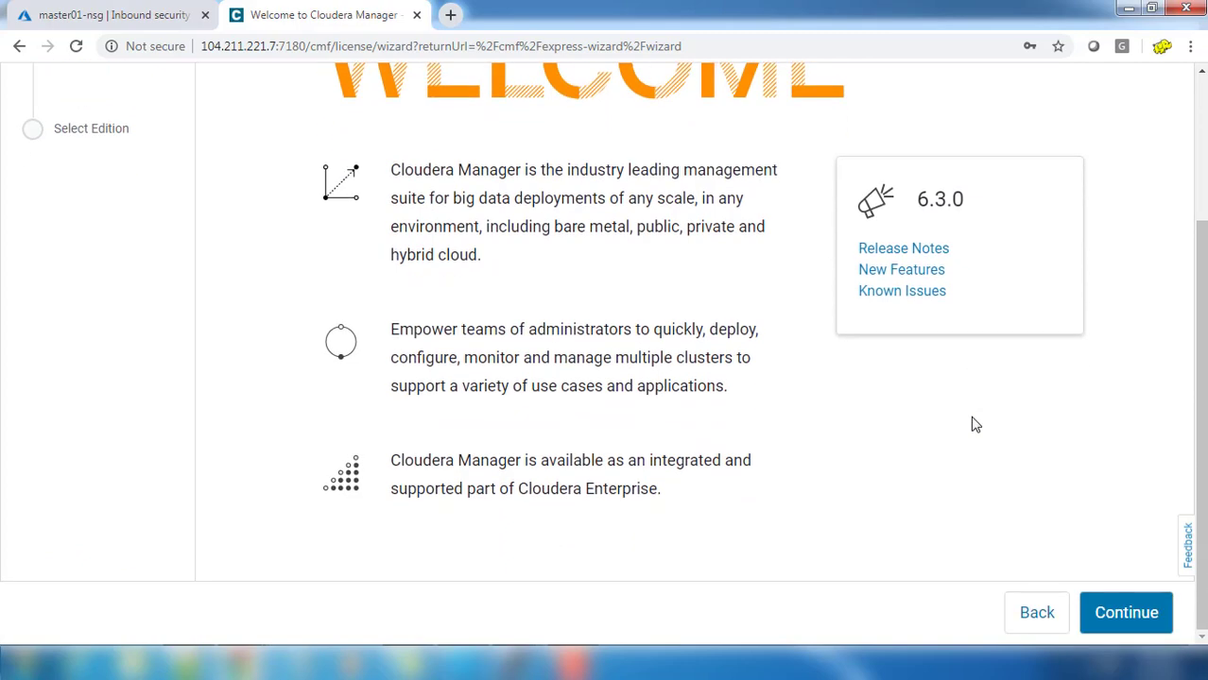
Step: Zoom the browser out and continue from Welcome to the End User License Terms
key(ctrl+minus)
key(ctrl+minus)
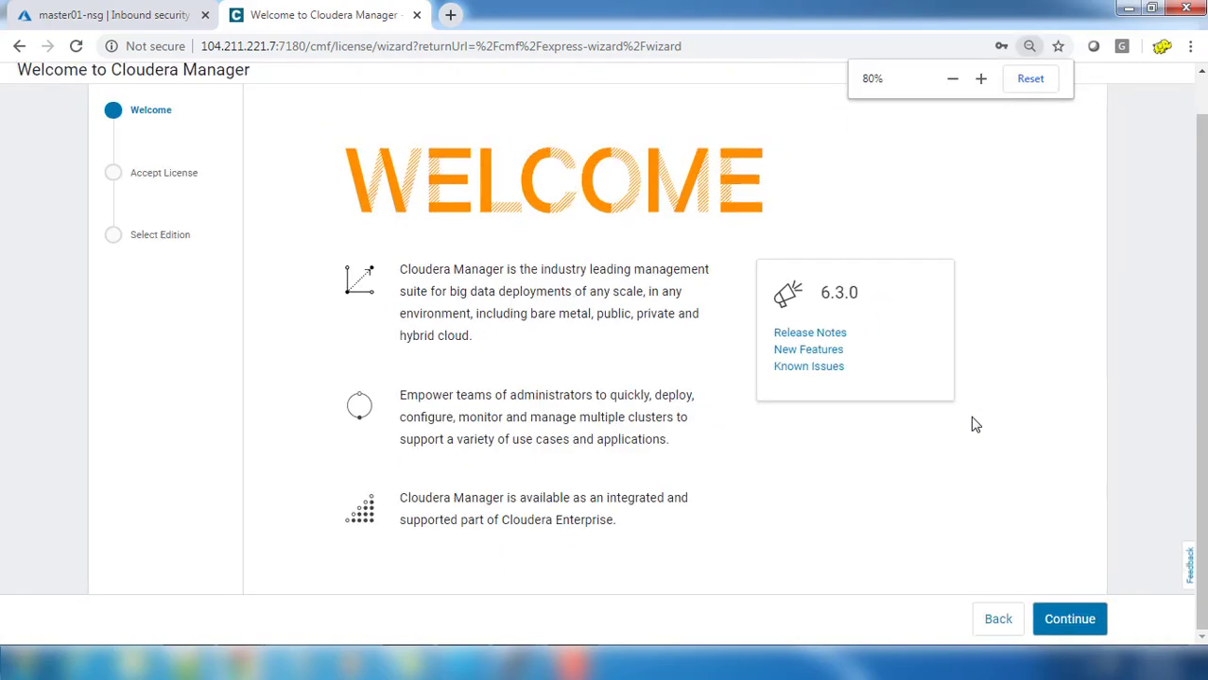
scroll(865, 462, up, 1)
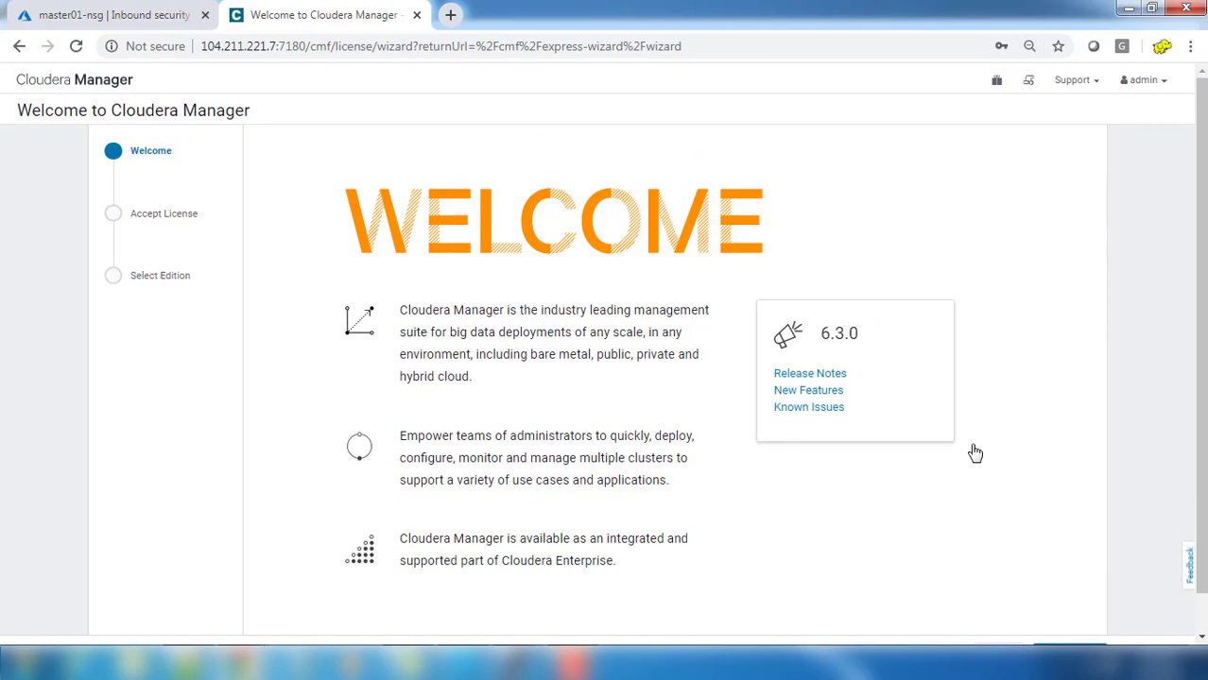
scroll(975, 454, down, 1)
click(1071, 618)
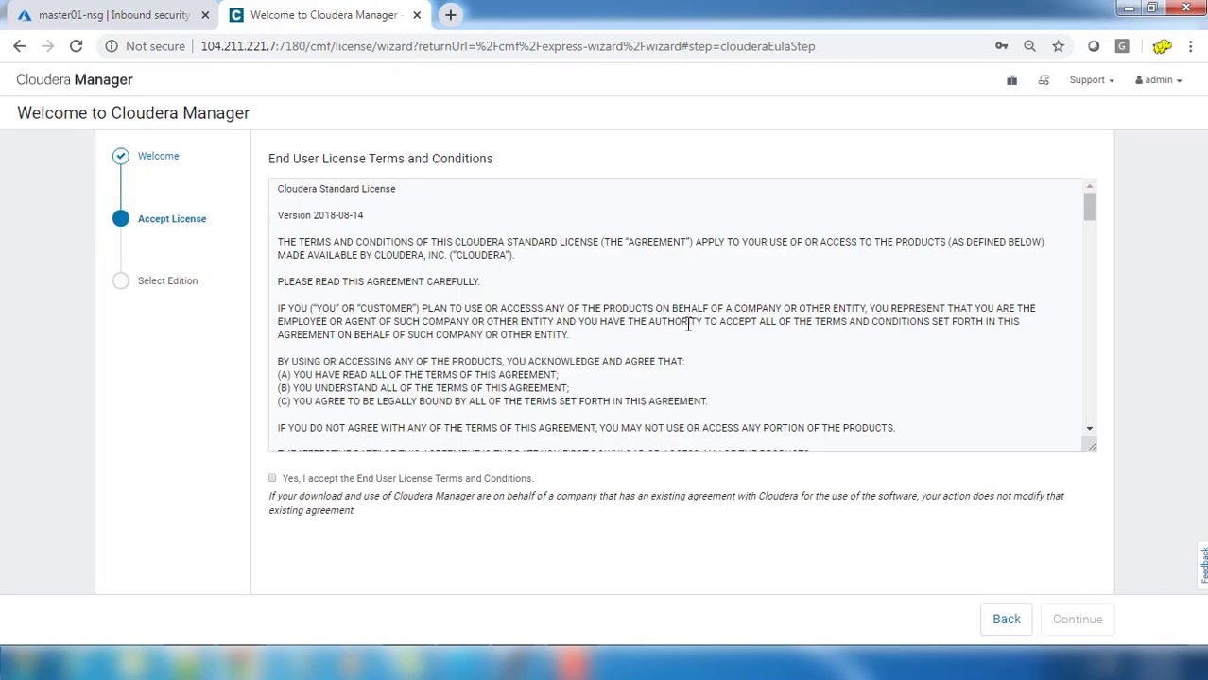
Step: Accept the End User License Terms and Conditions and continue to Select Edition
scroll(535, 442, down, 1)
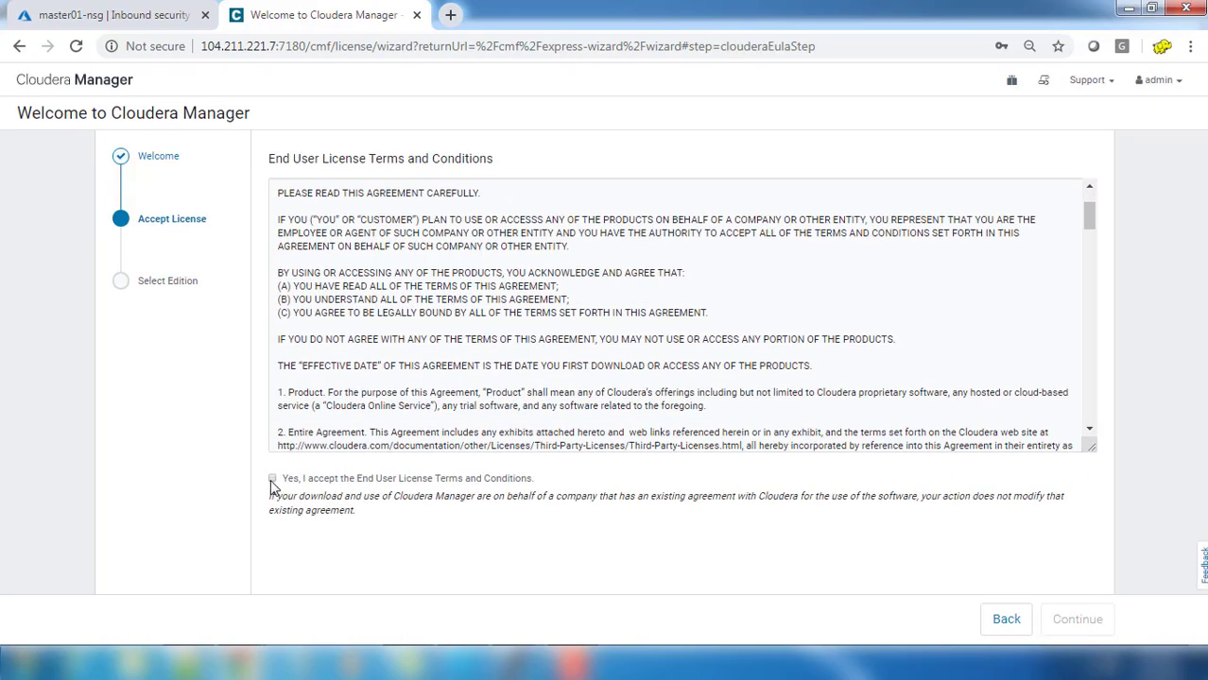
click(272, 480)
scroll(680, 378, down, 15)
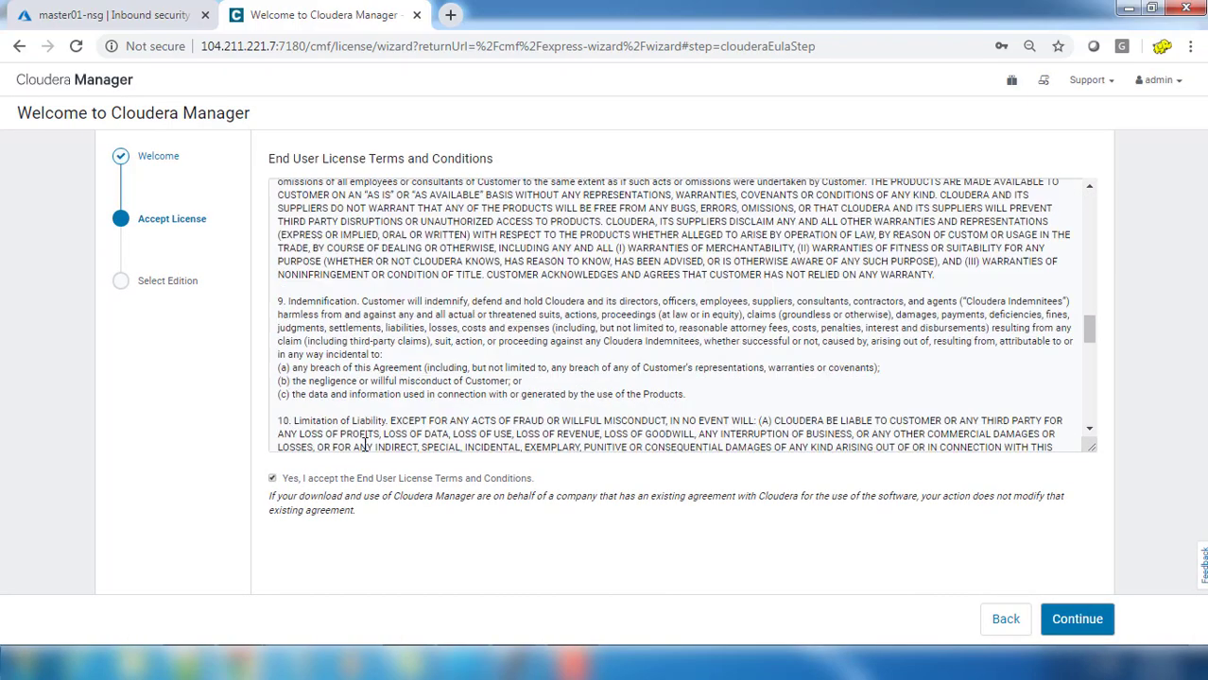
scroll(713, 444, down, 10)
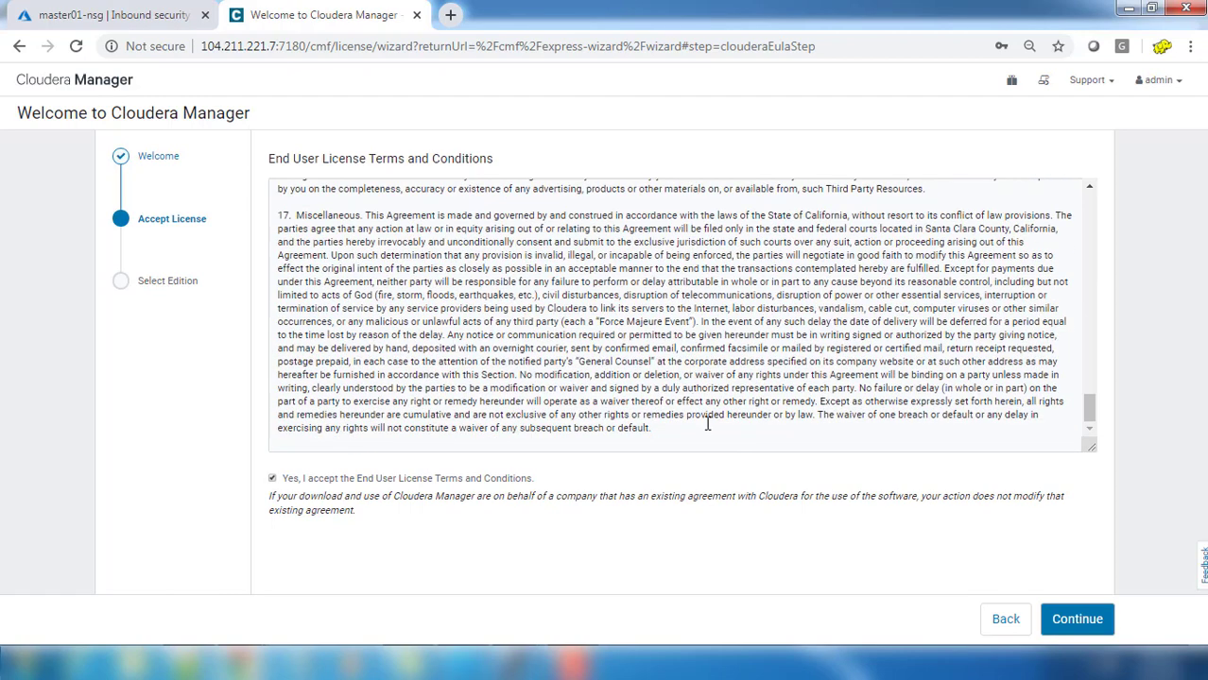
click(1075, 620)
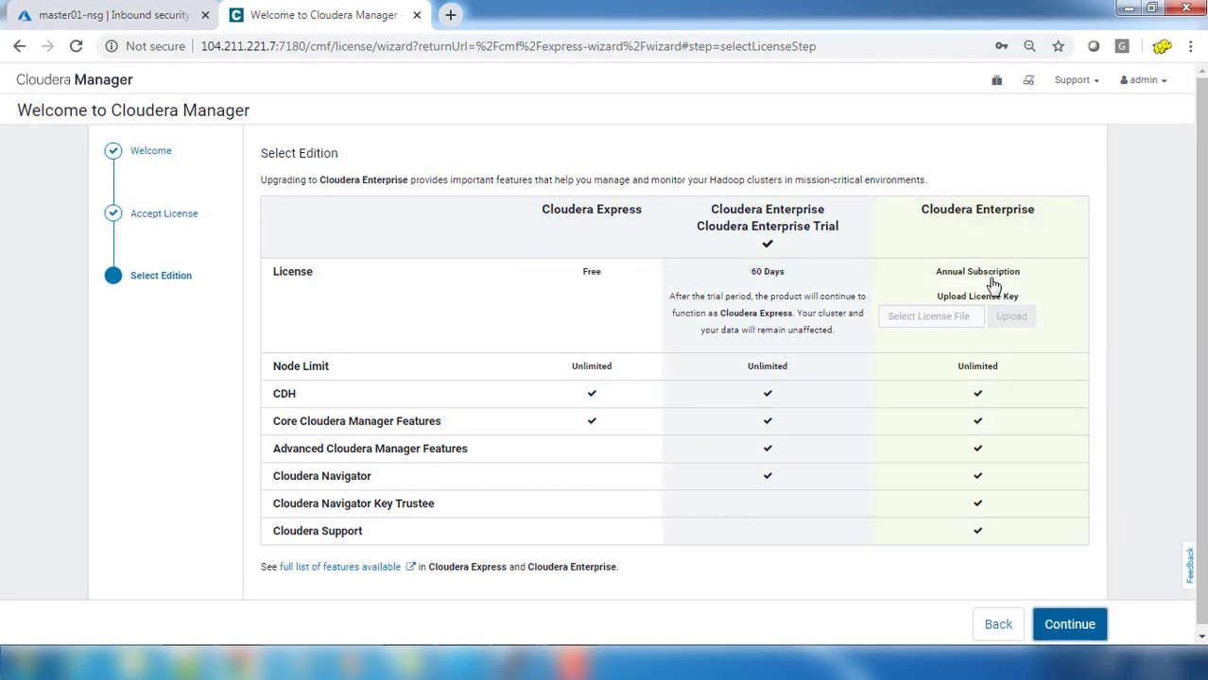
Step: Confirm Cloudera Enterprise Trial (60 days) and continue to the Add Cluster Welcome page
scroll(993, 284, down, 1)
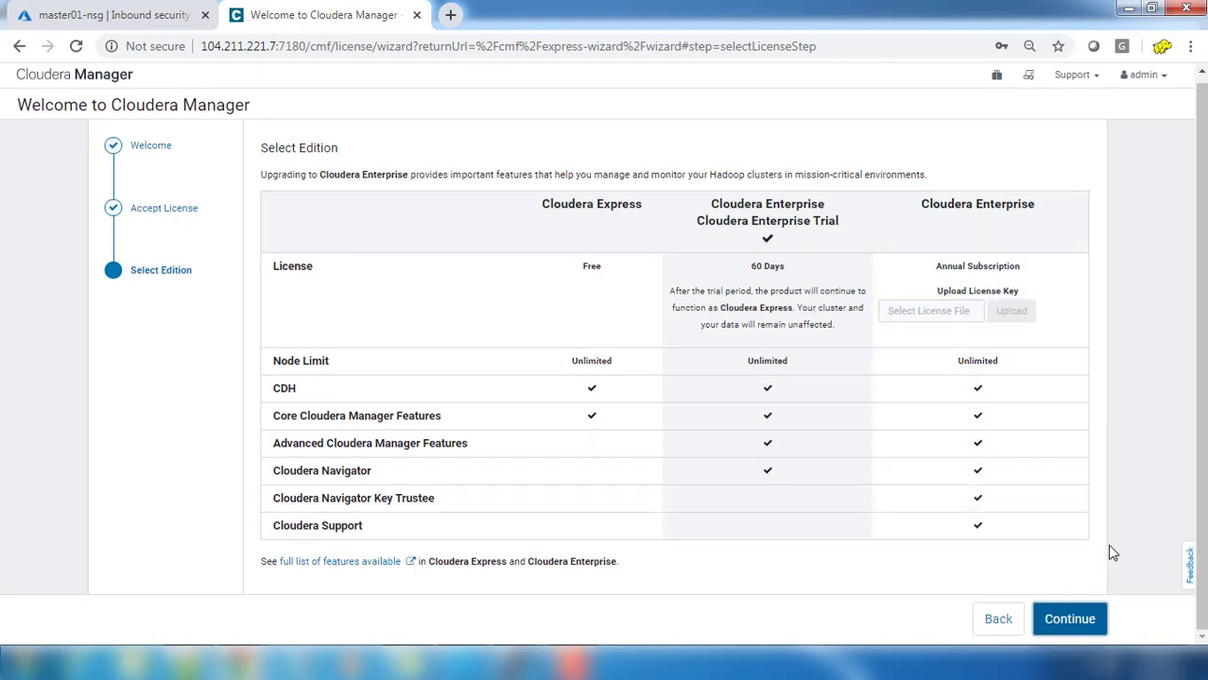
click(1073, 620)
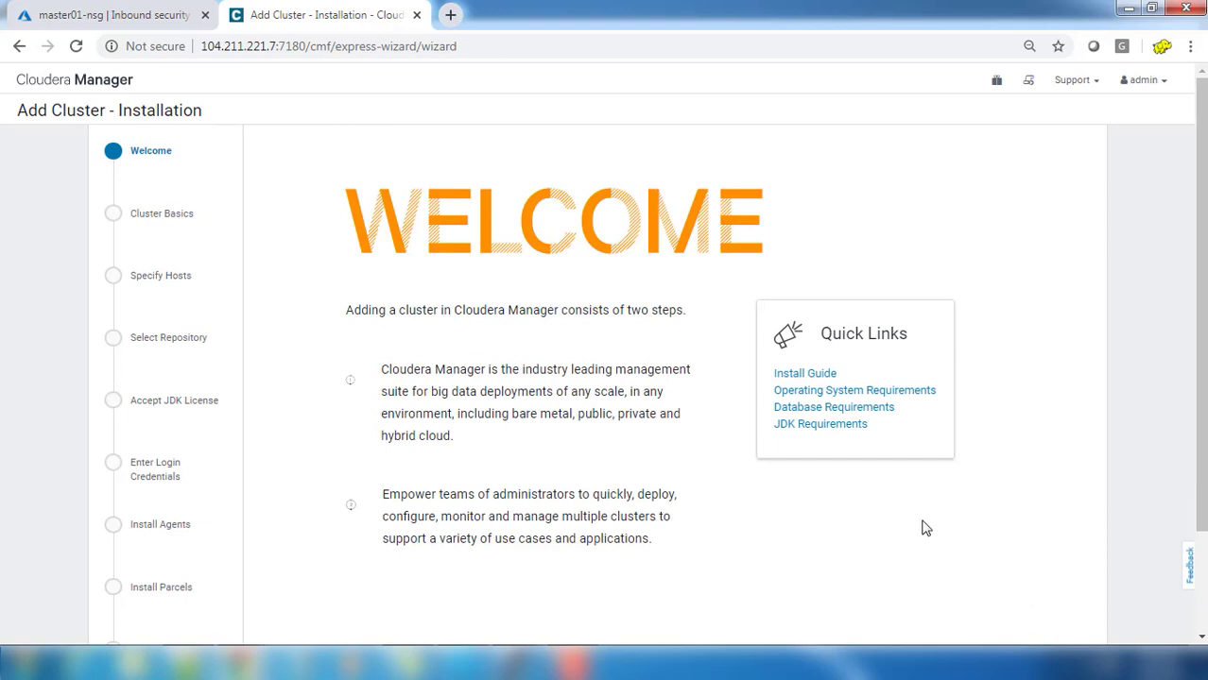
Step: Continue past the Add Cluster welcome and rename 'Cluster 1' to Training01
scroll(925, 527, down, 2)
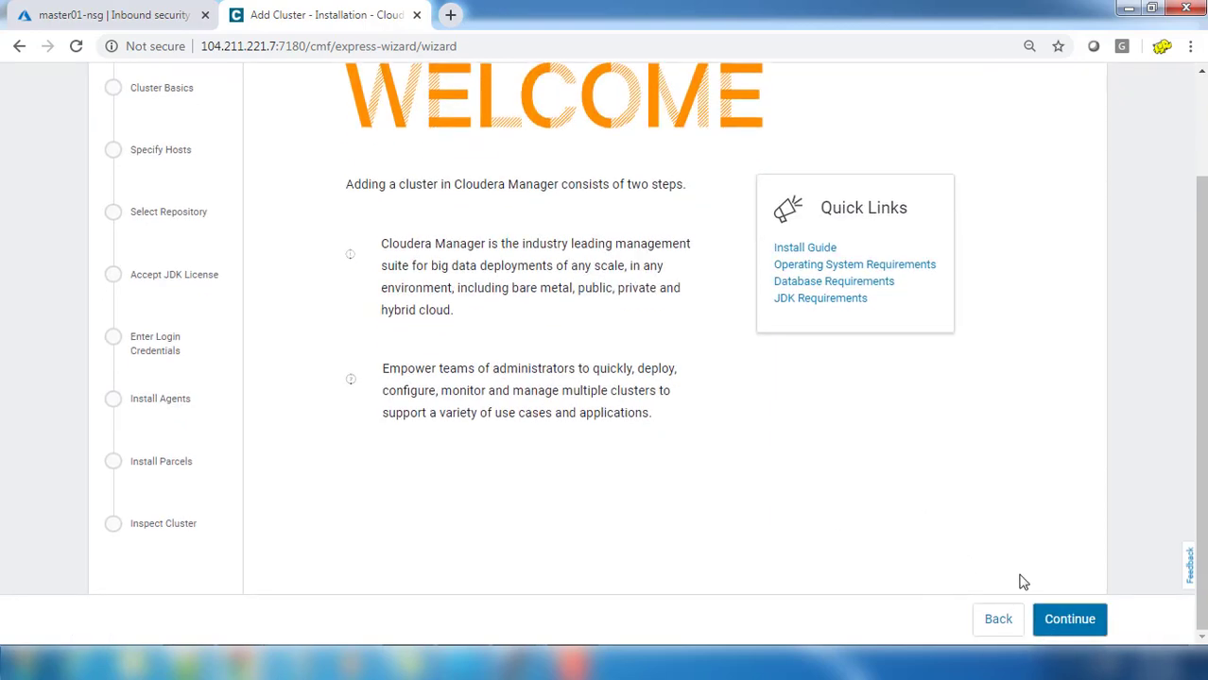
click(1061, 623)
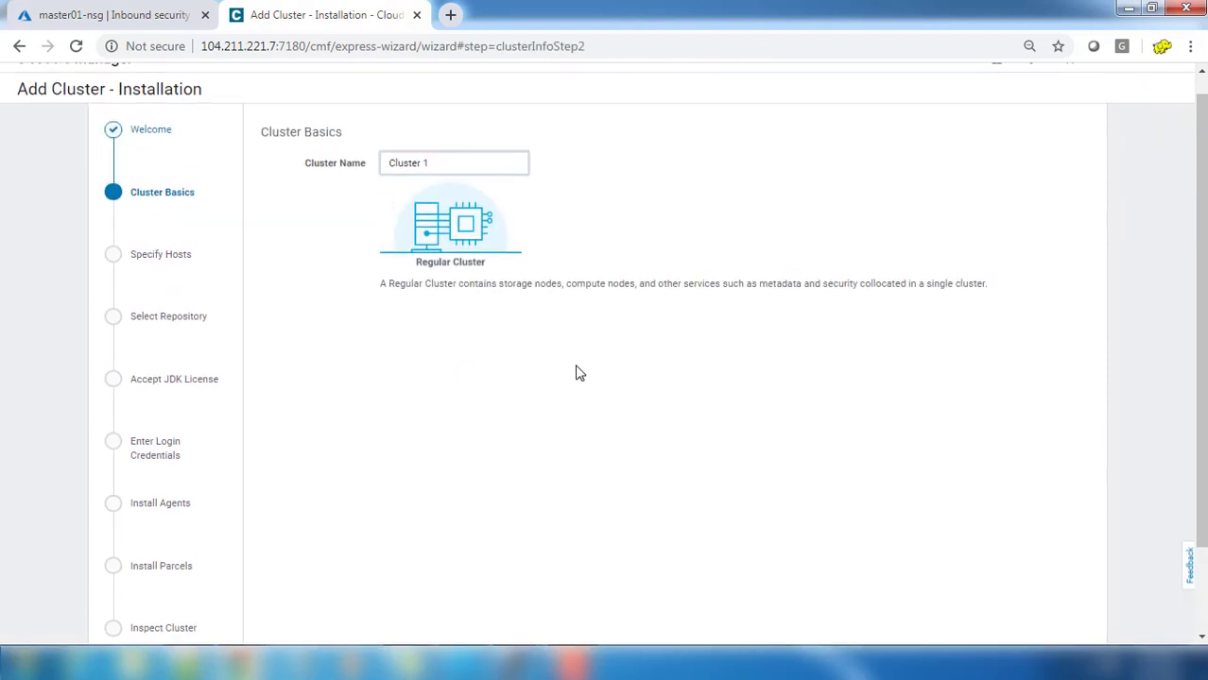
drag(456, 163, 336, 169)
text(Training01)
Step: Advance to Specify Hosts and bring the master1 root terminal to the front
scroll(690, 326, down, 1)
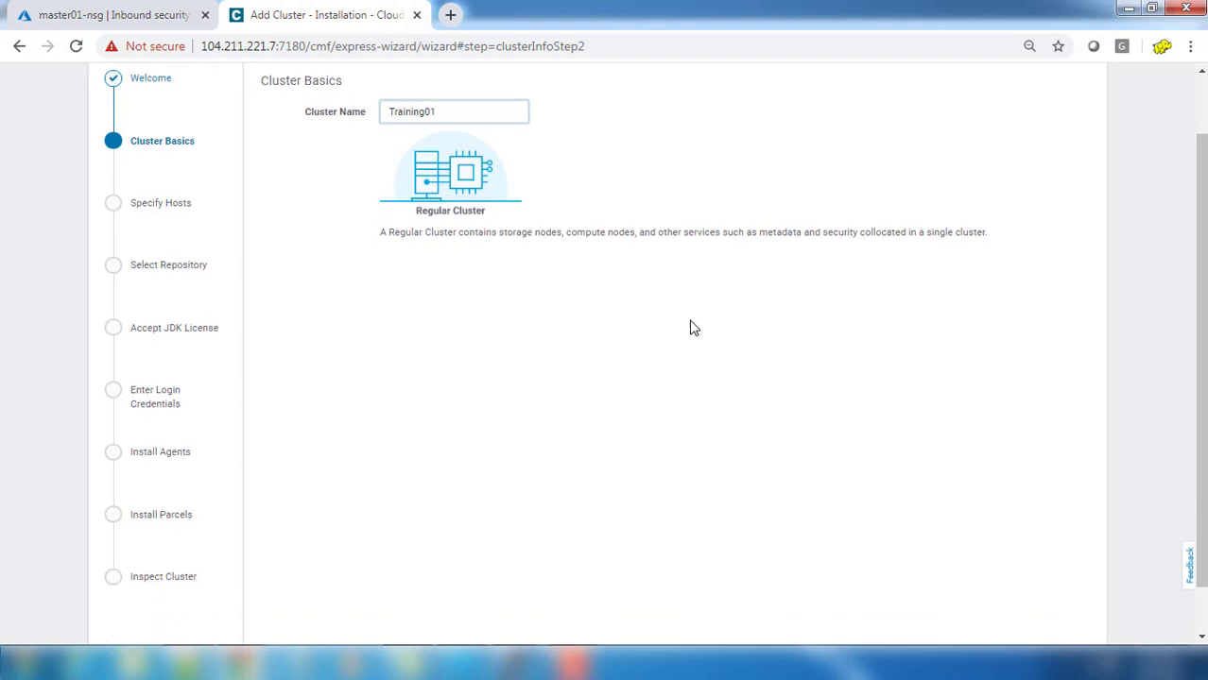
click(1082, 619)
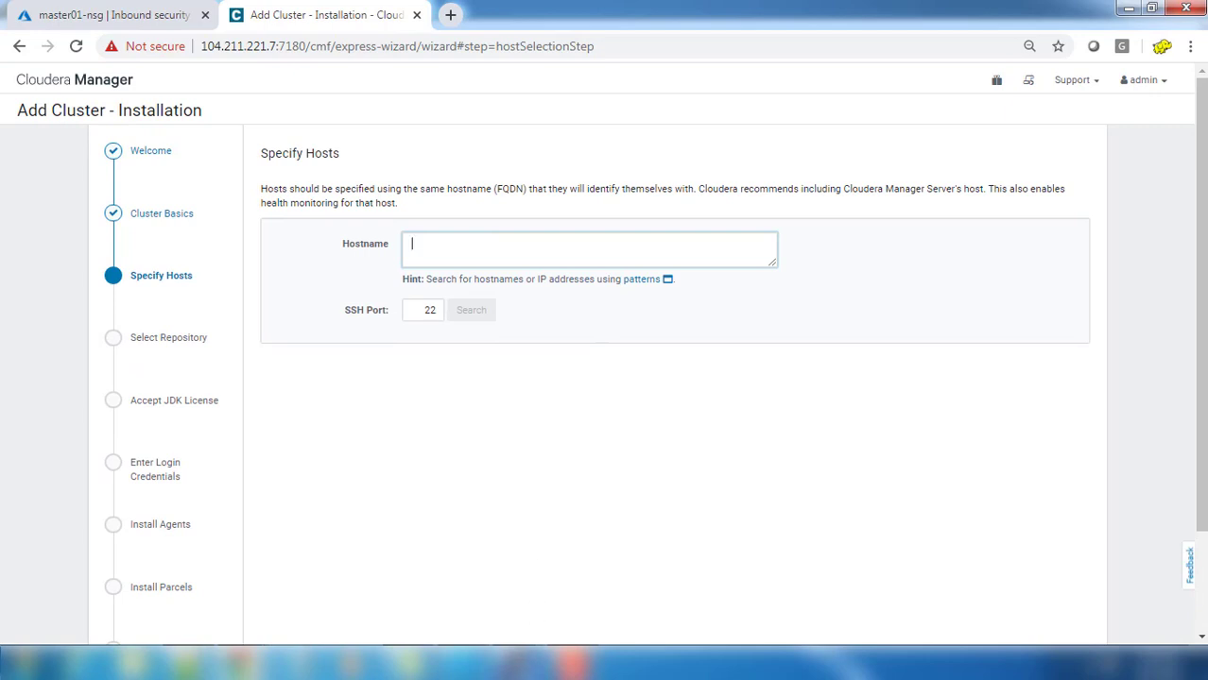
mouse_move(514, 667)
click(663, 592)
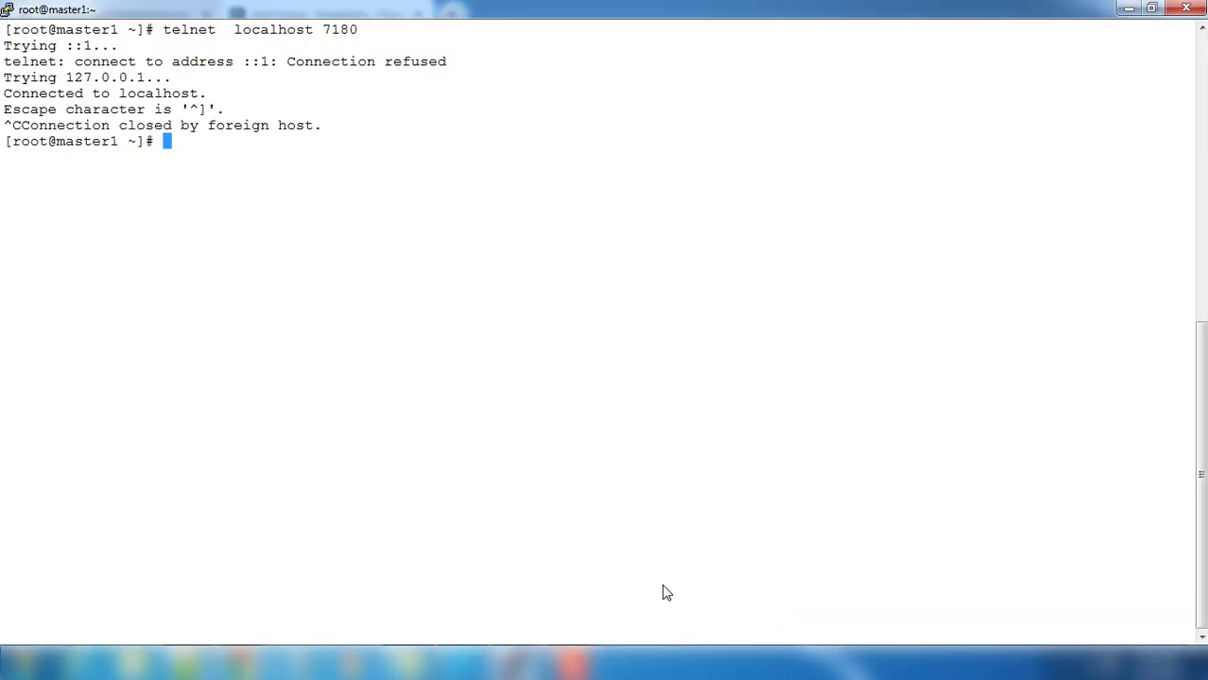
Step: Run hostname -f in PuTTY, copy master1.hadoop.com, and return to the wizard
text(hostname )
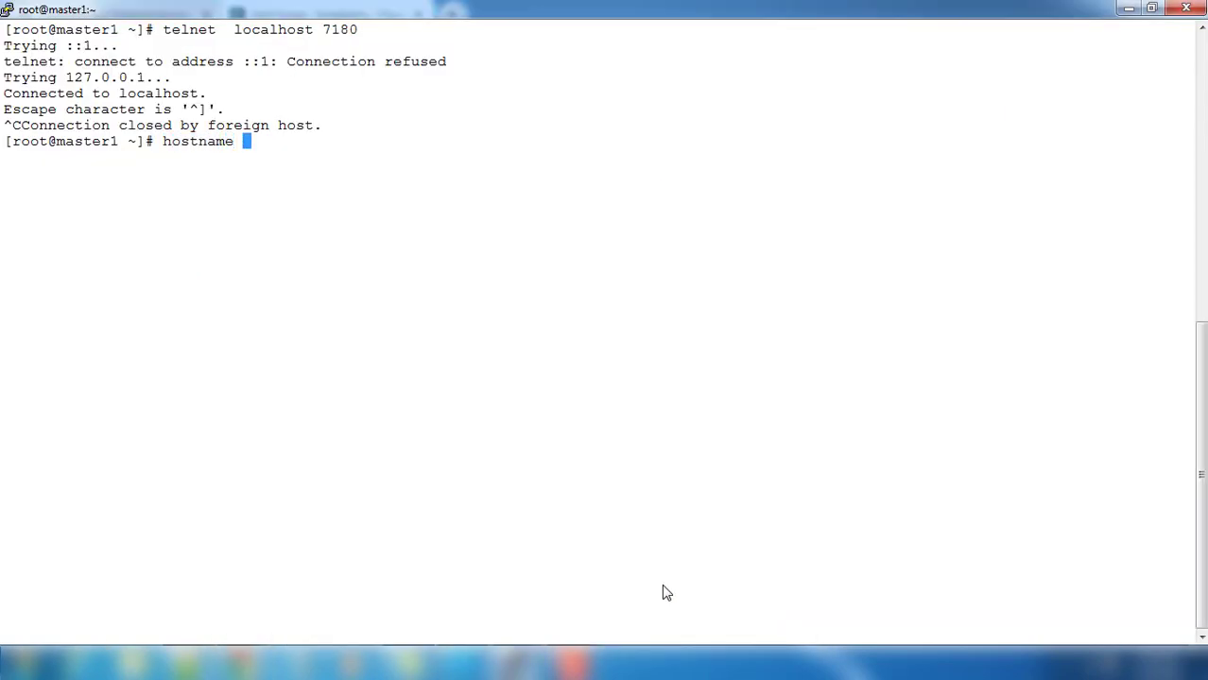
text(-f)
key(Return)
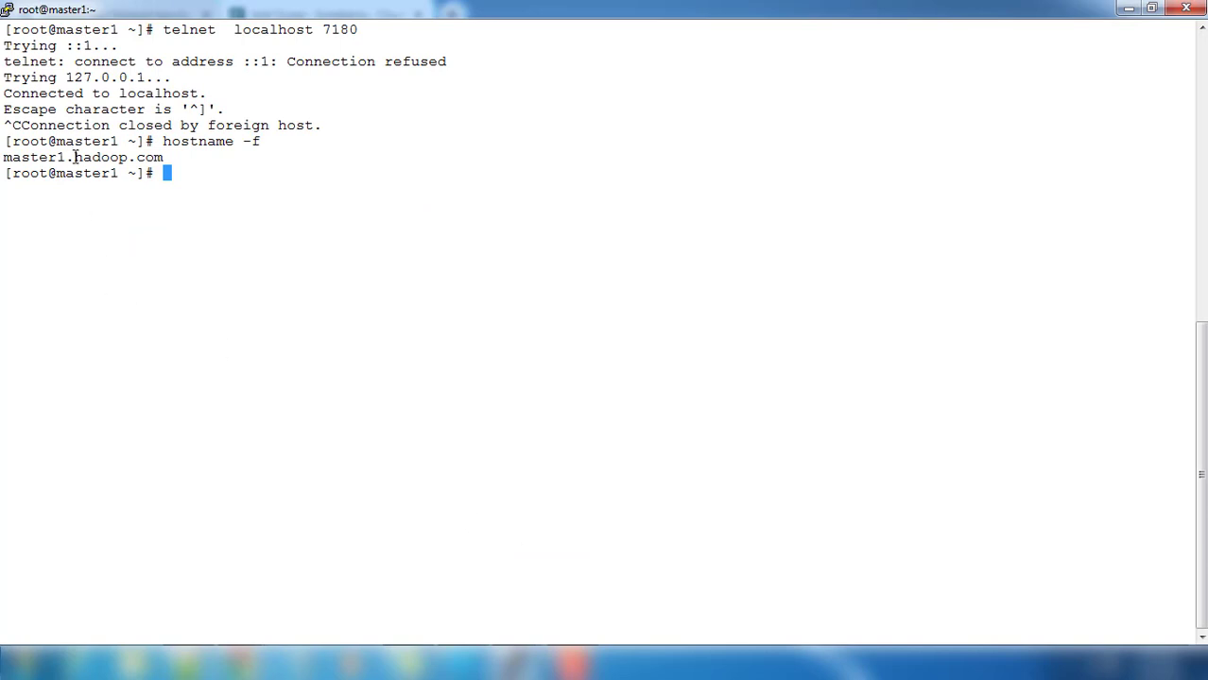
double_click(74, 157)
mouse_move(248, 666)
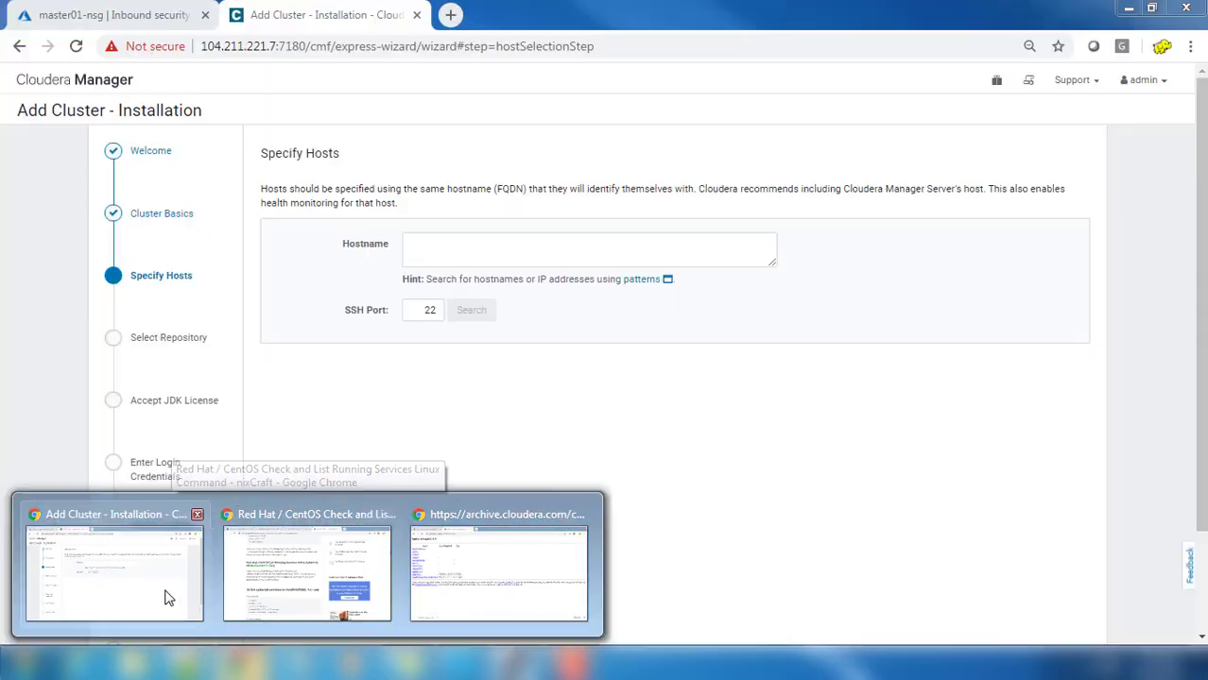
click(168, 594)
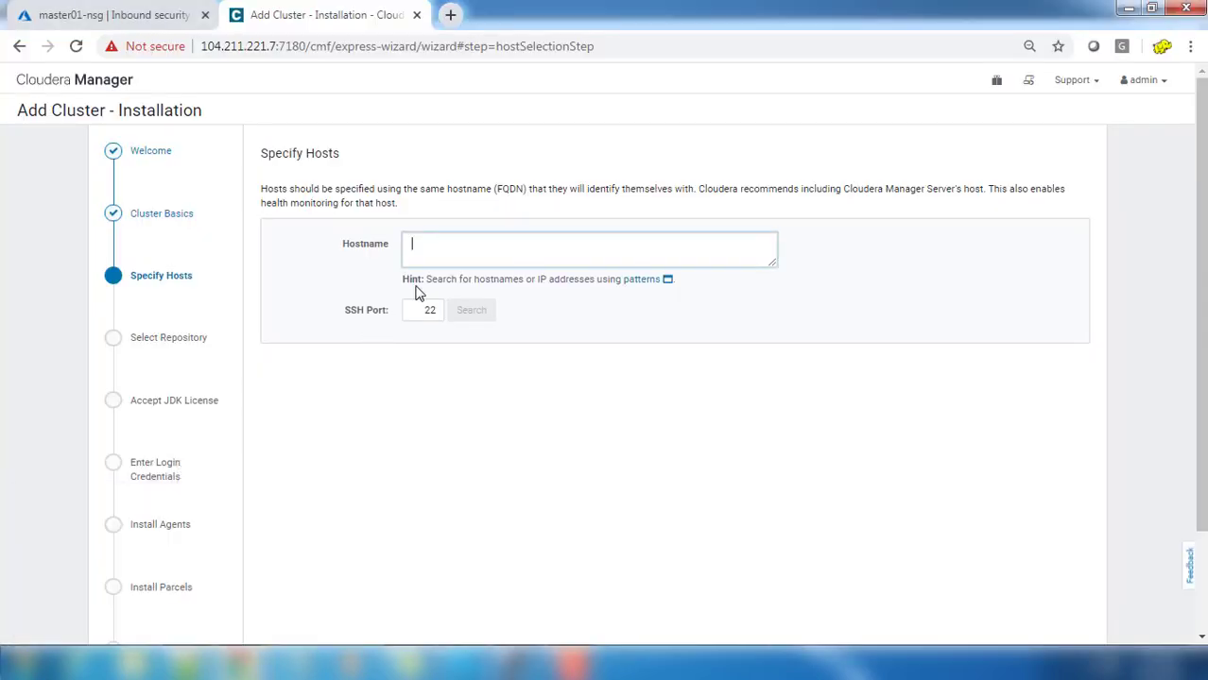
Step: Search for host master1.hadoop.com and continue once it is found at 10.0.0.4
text(master1.hadoop.com)
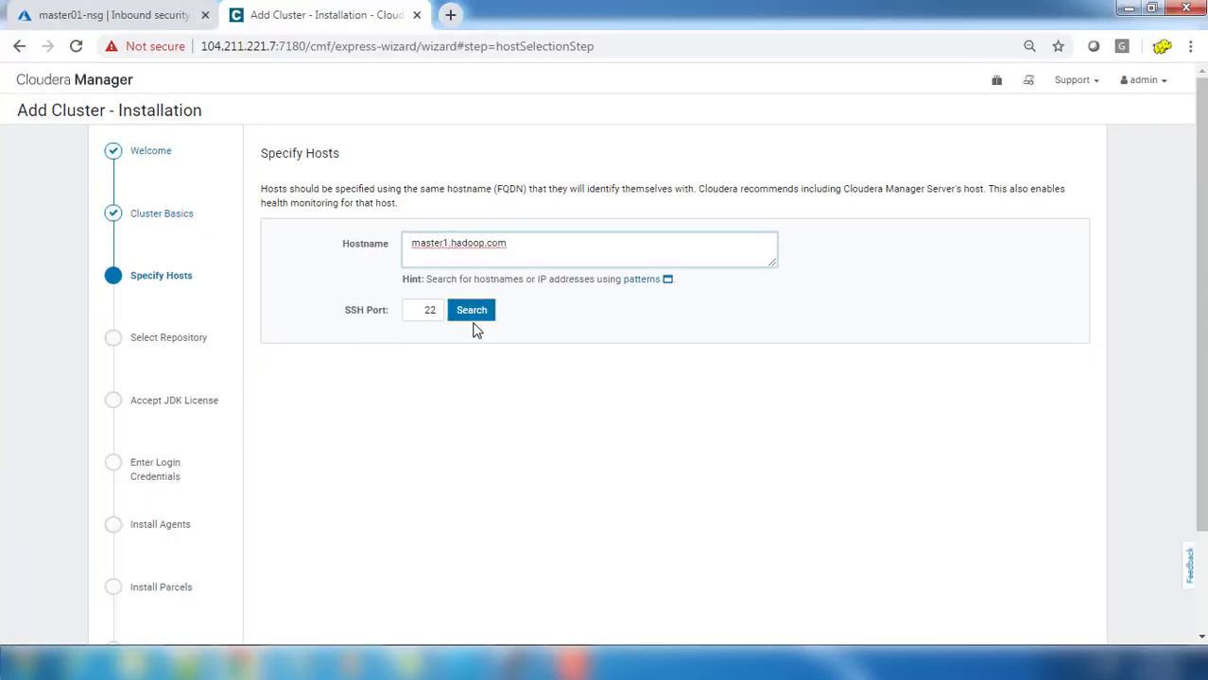
click(470, 312)
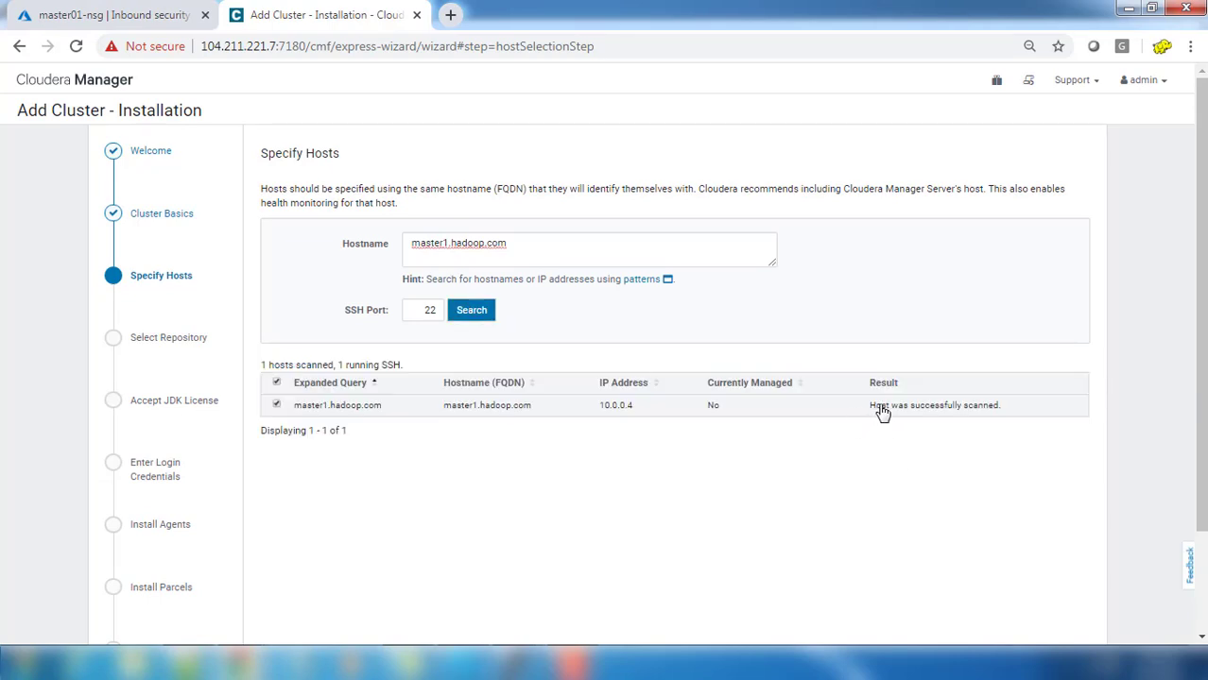
scroll(907, 444, down, 3)
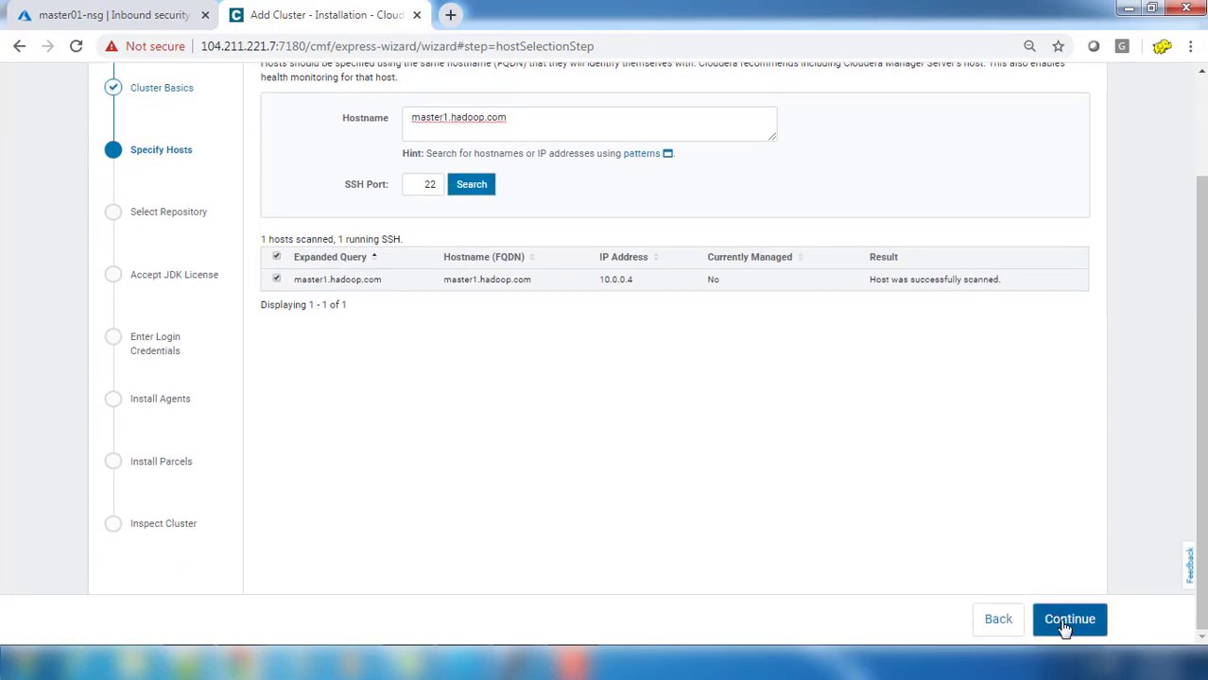
click(1067, 622)
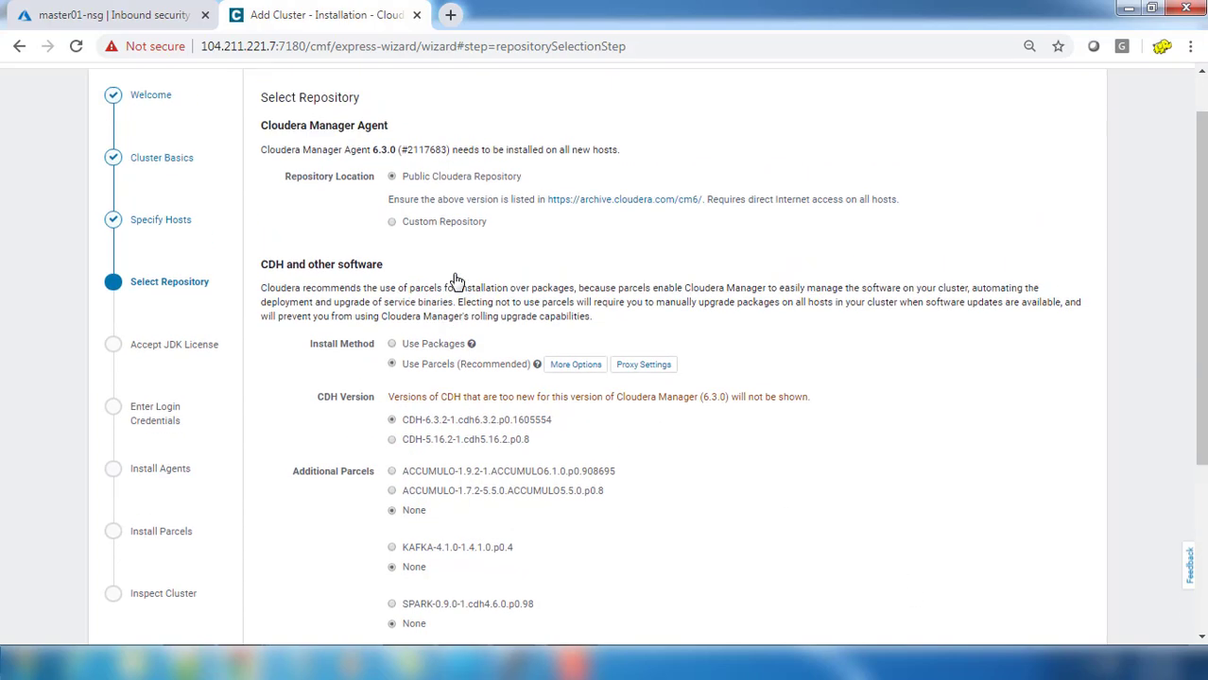
Step: Keep Use Parcels with CDH-6.3.2 and no additional parcels, then continue
scroll(458, 281, up, 2)
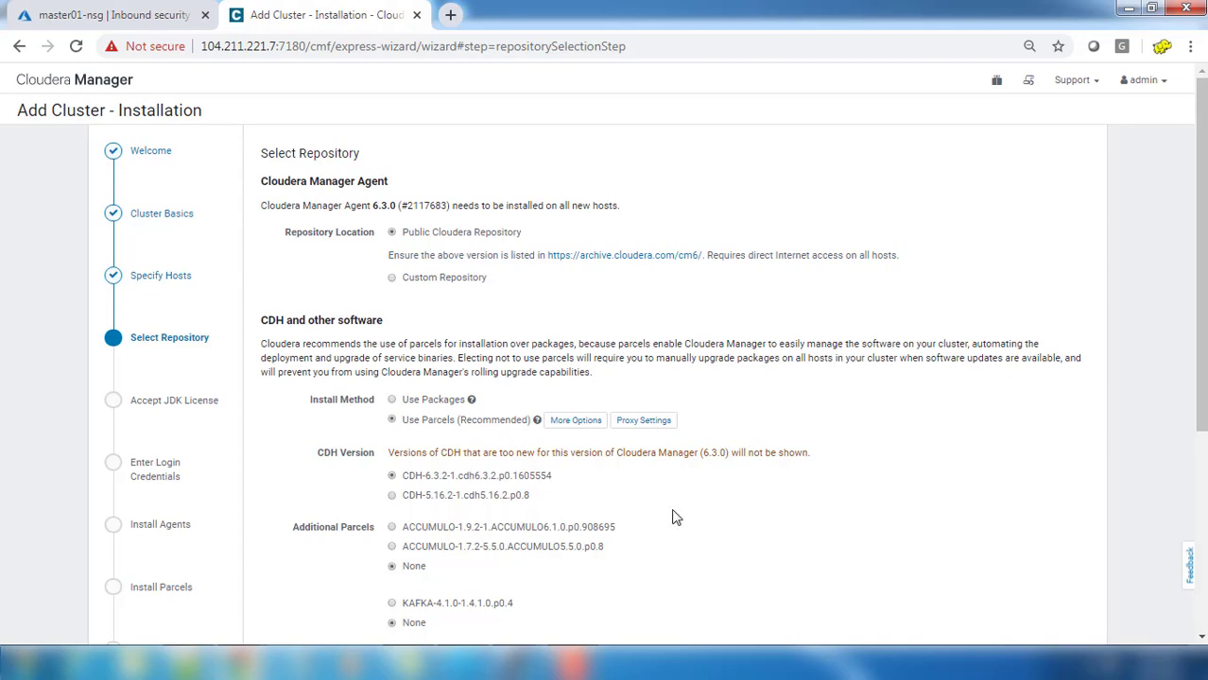
scroll(676, 517, down, 1)
scroll(675, 517, down, 3)
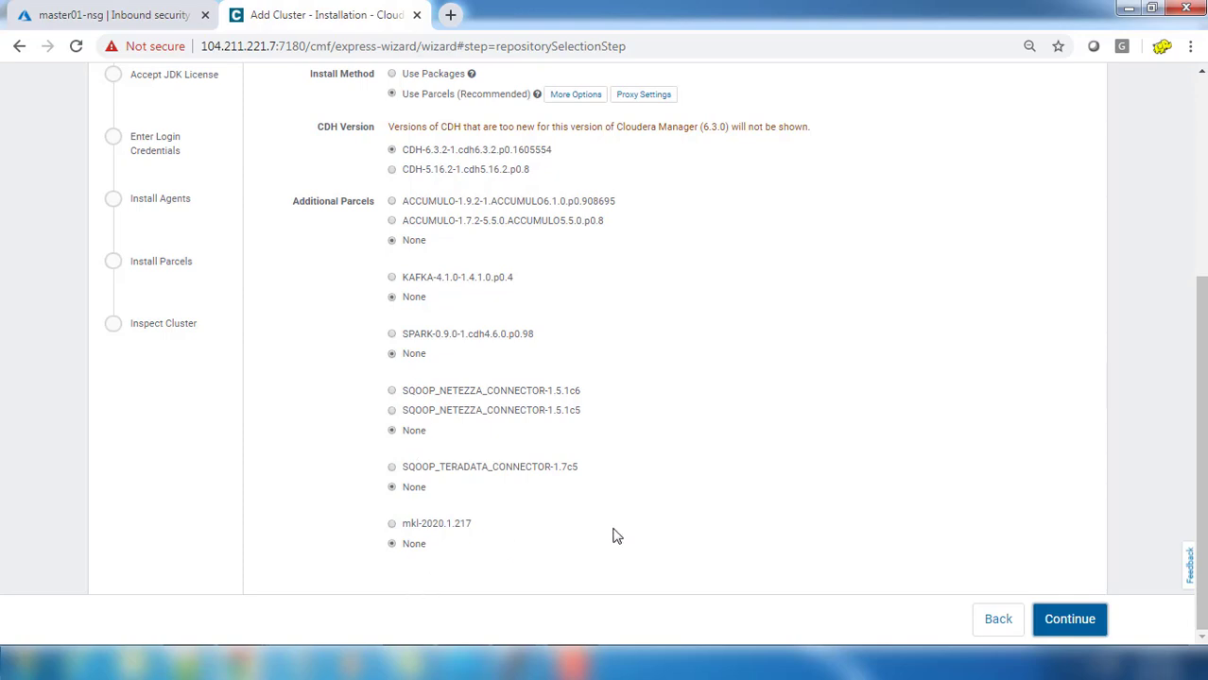
scroll(612, 536, up, 3)
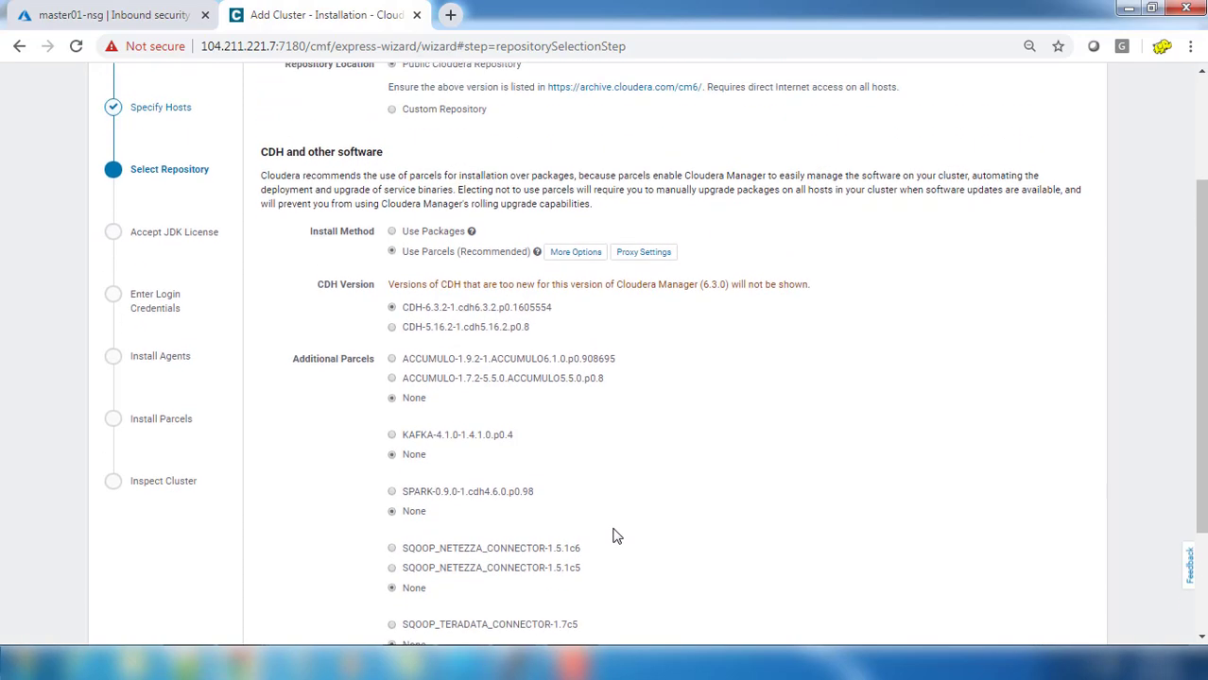
scroll(860, 499, down, 3)
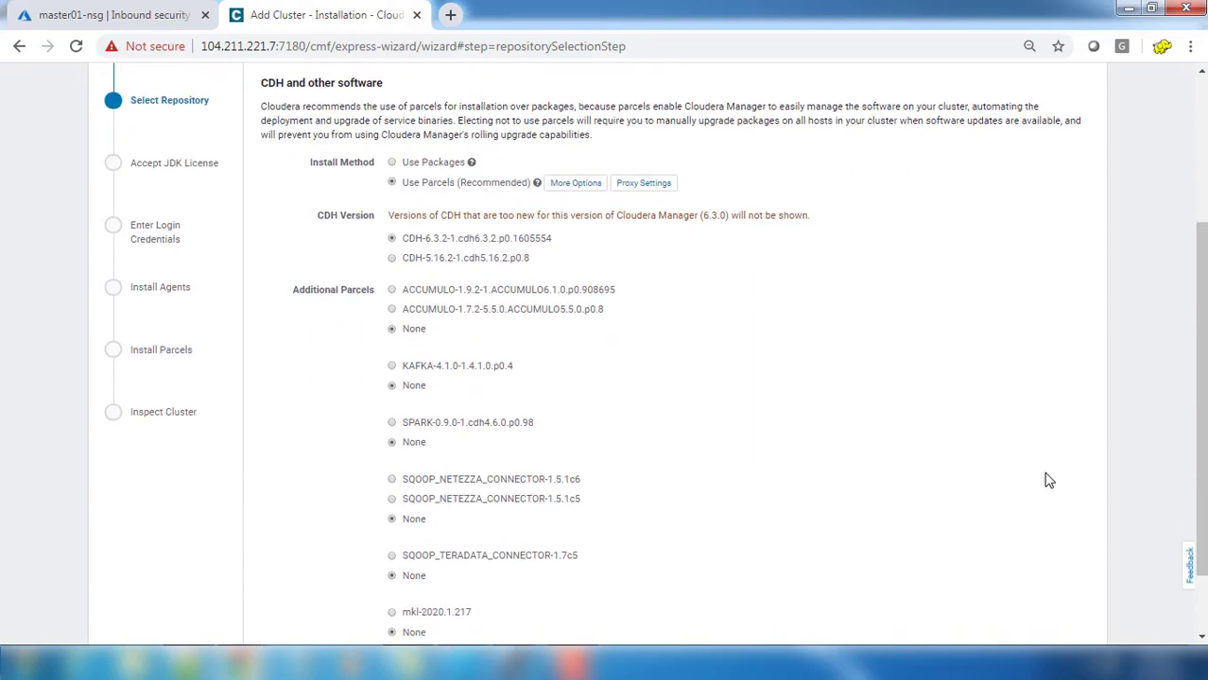
click(1087, 620)
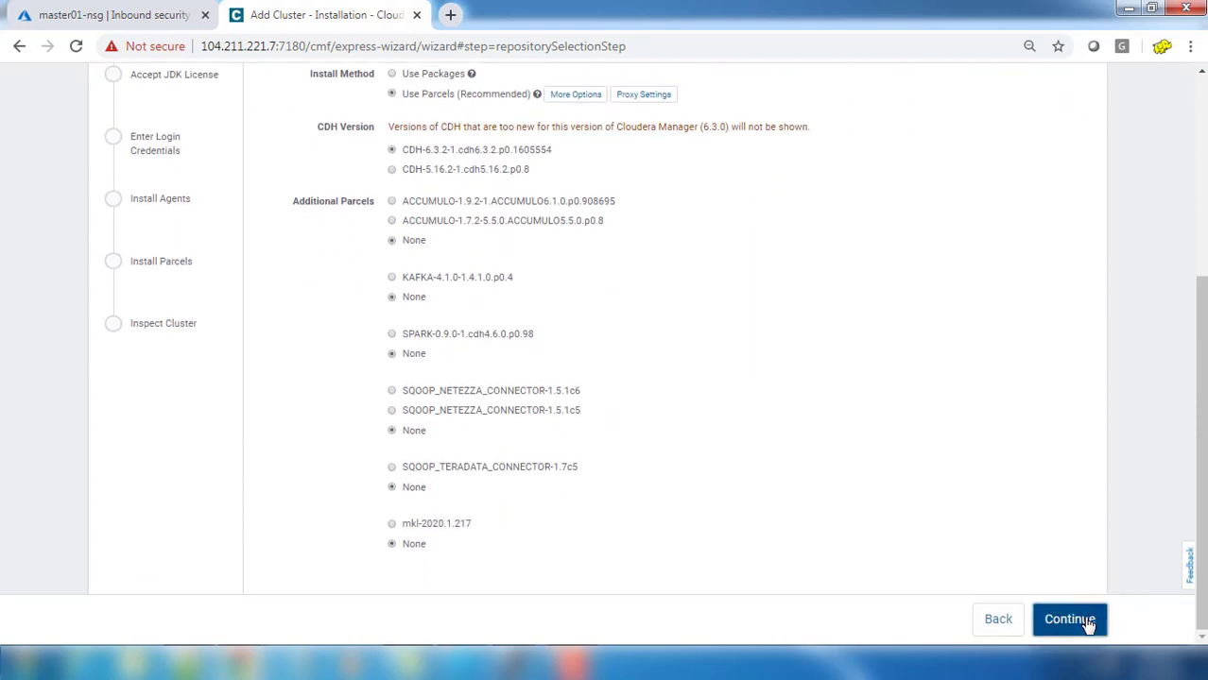
Step: Check Install Oracle JDK 8 and Install Java Unlimited Strength Encryption Policy Files
scroll(733, 518, up, 2)
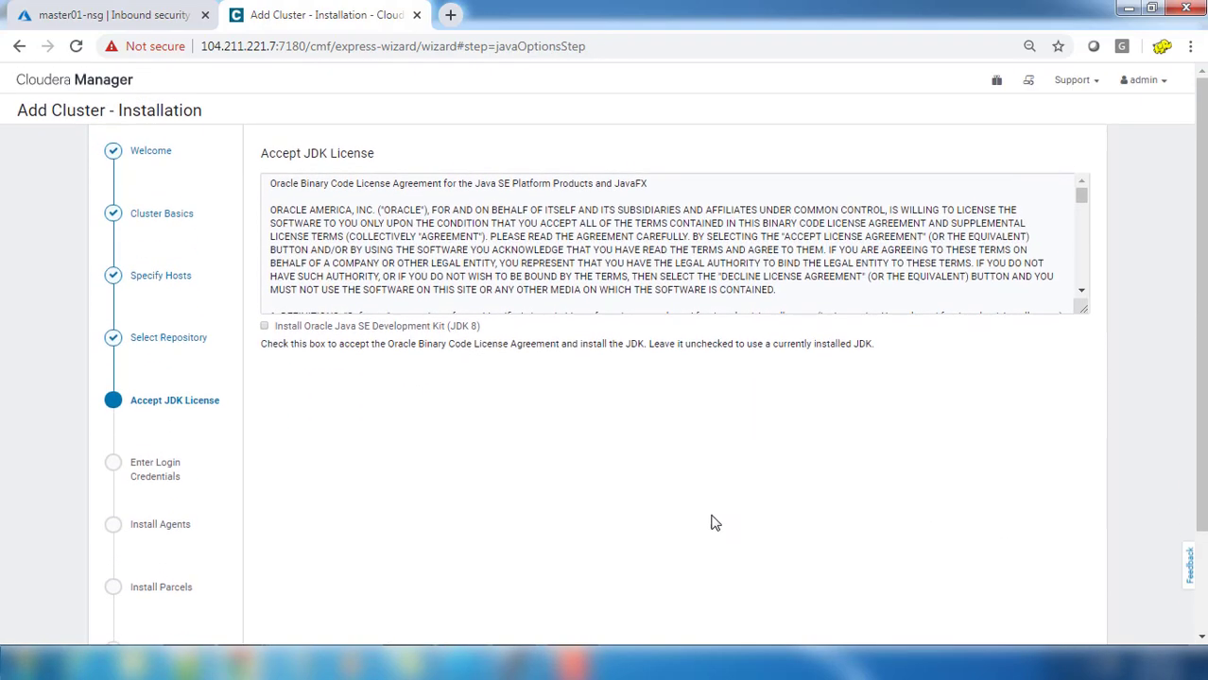
click(265, 328)
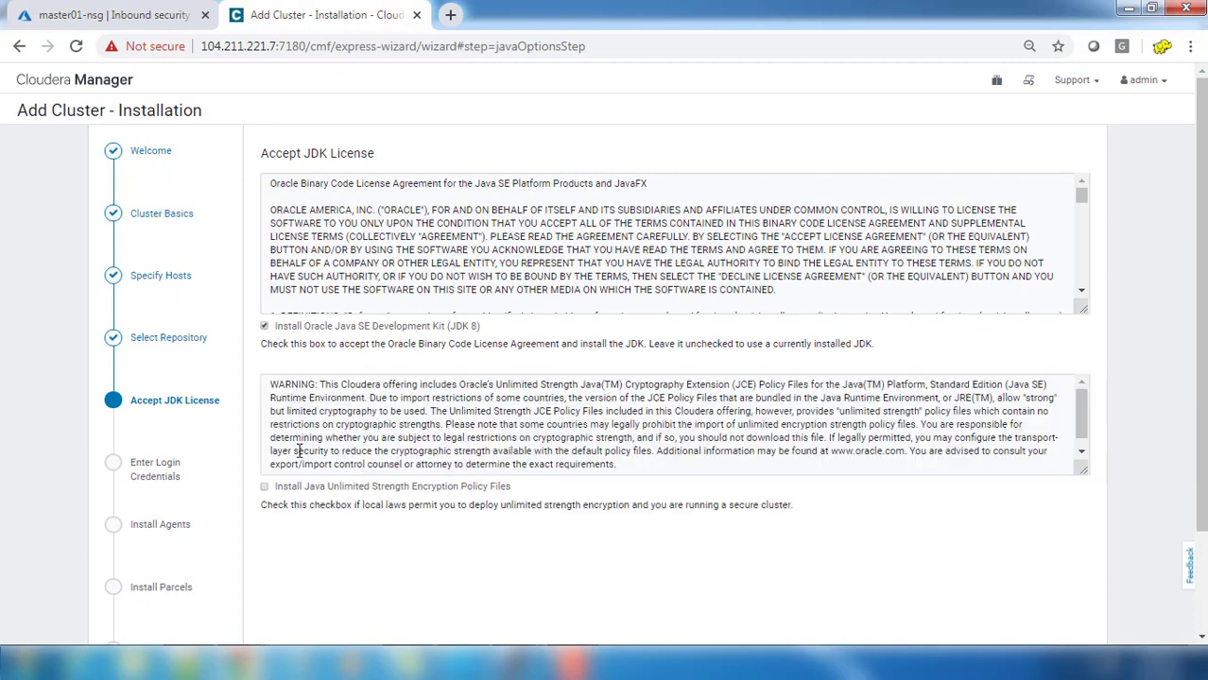
click(266, 488)
scroll(471, 549, down, 3)
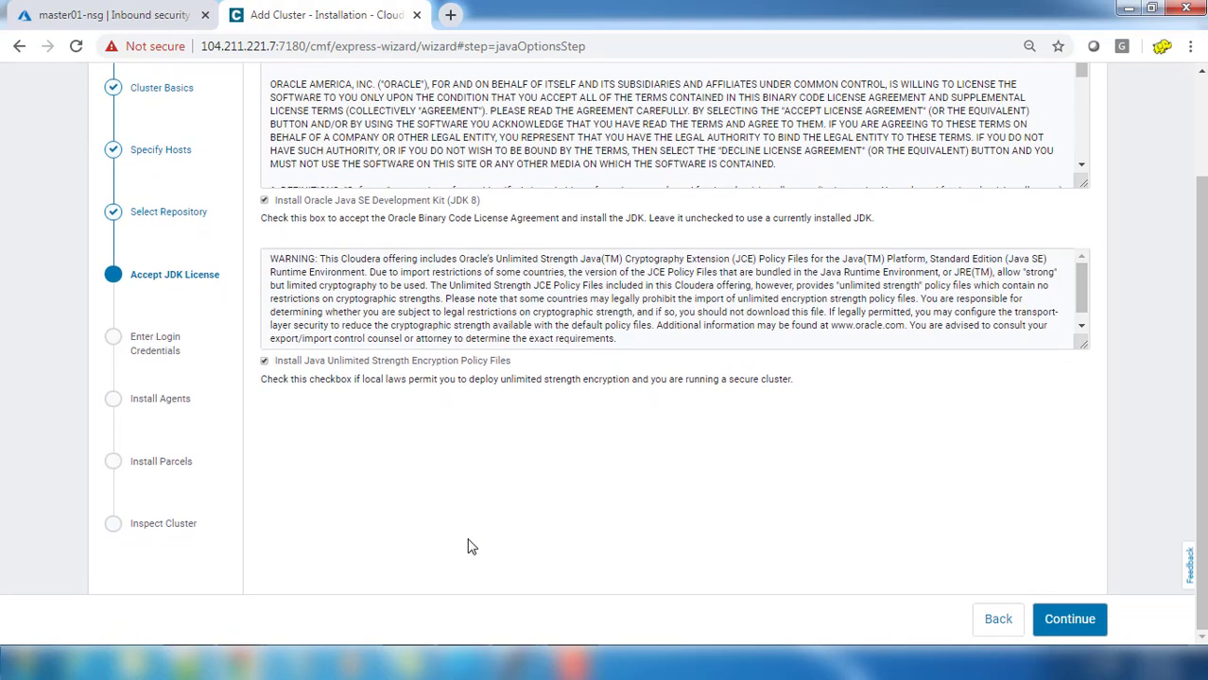
Step: Log in to hosts as another user, training, keeping shared password authentication
click(1085, 631)
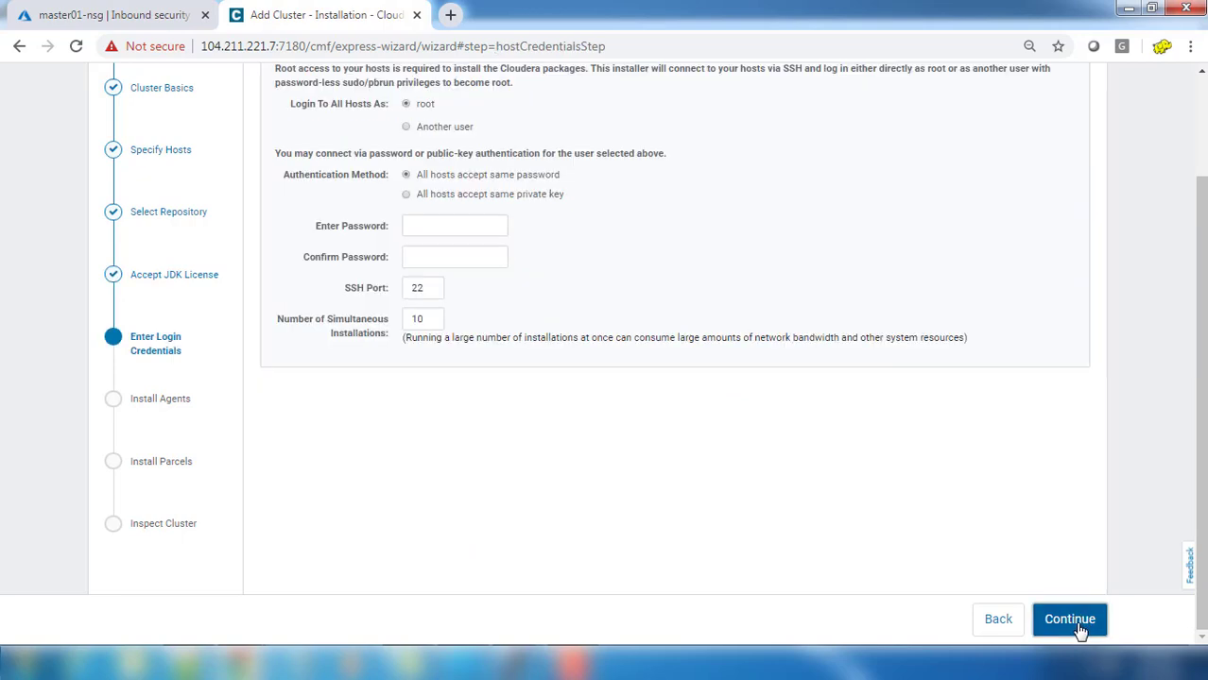
scroll(666, 438, up, 3)
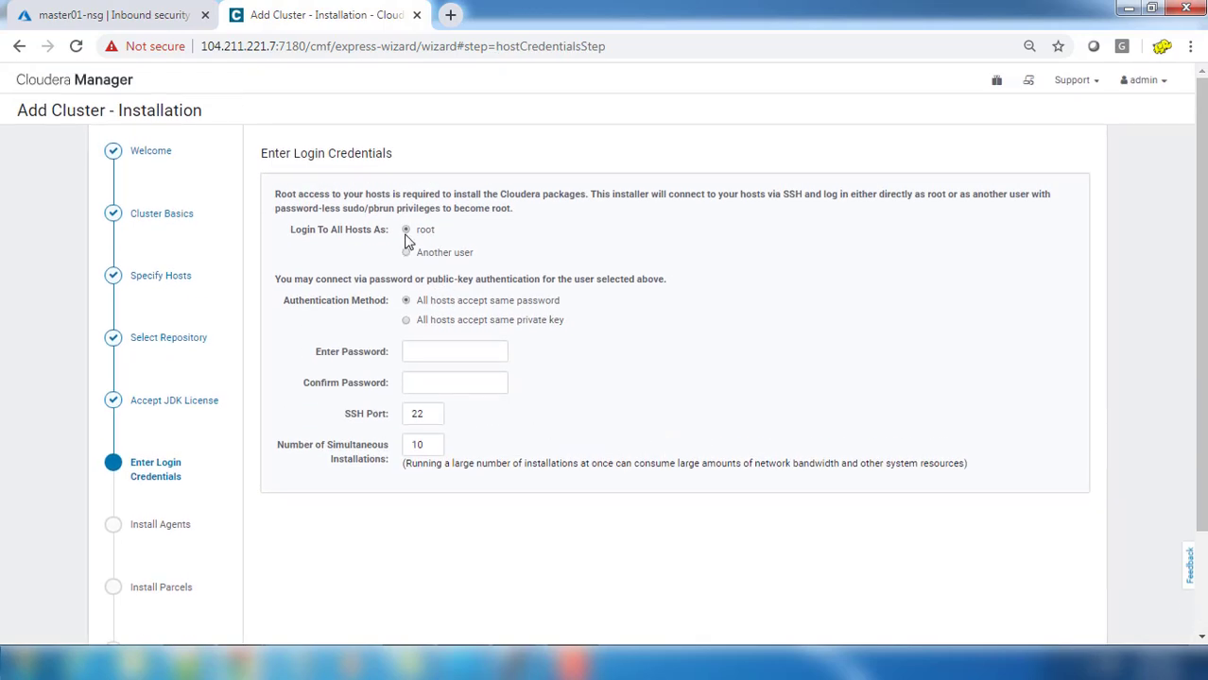
click(417, 257)
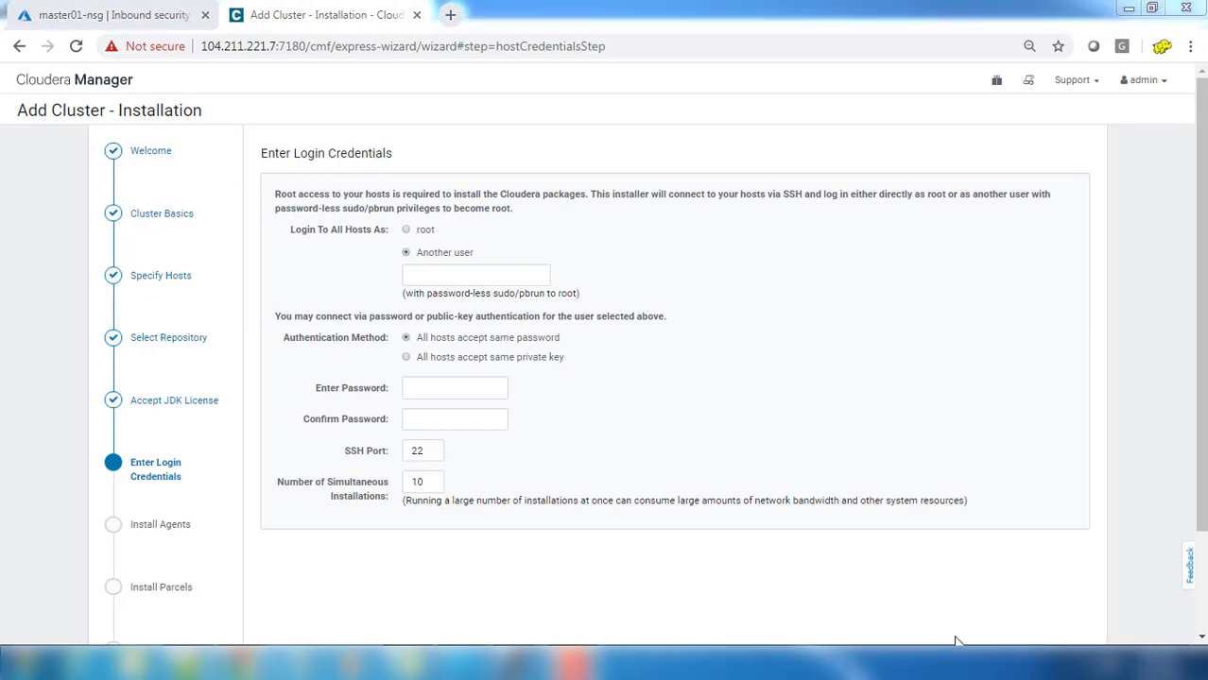
click(504, 277)
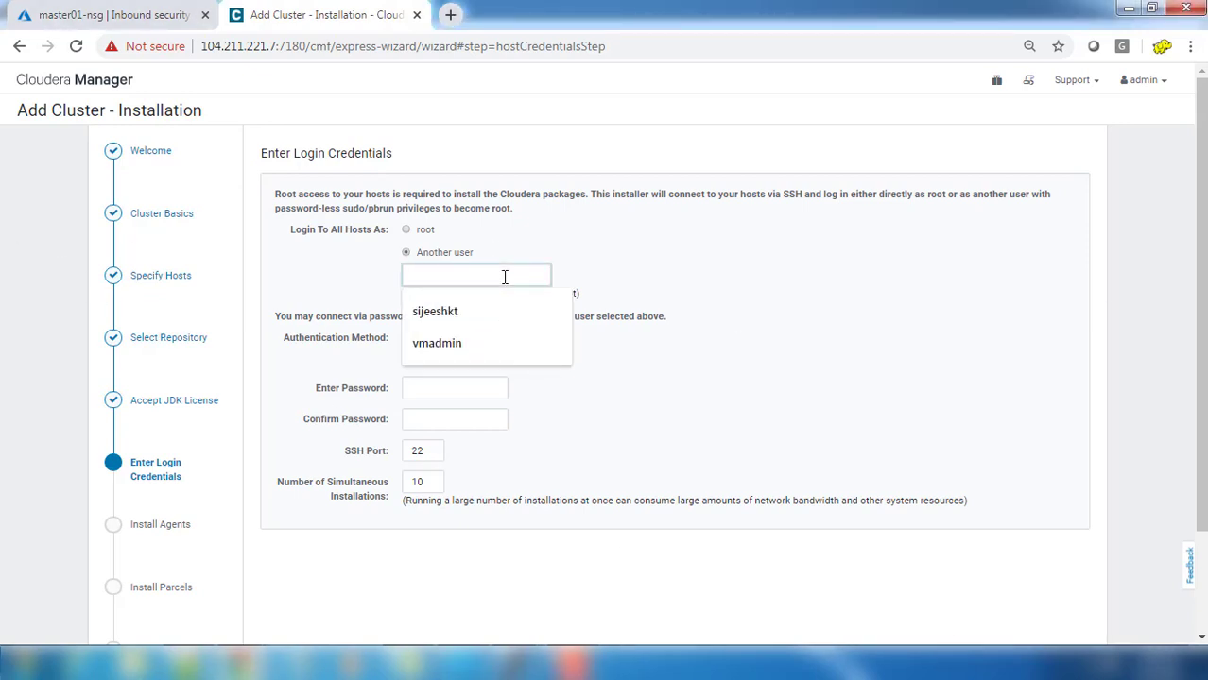
text(training)
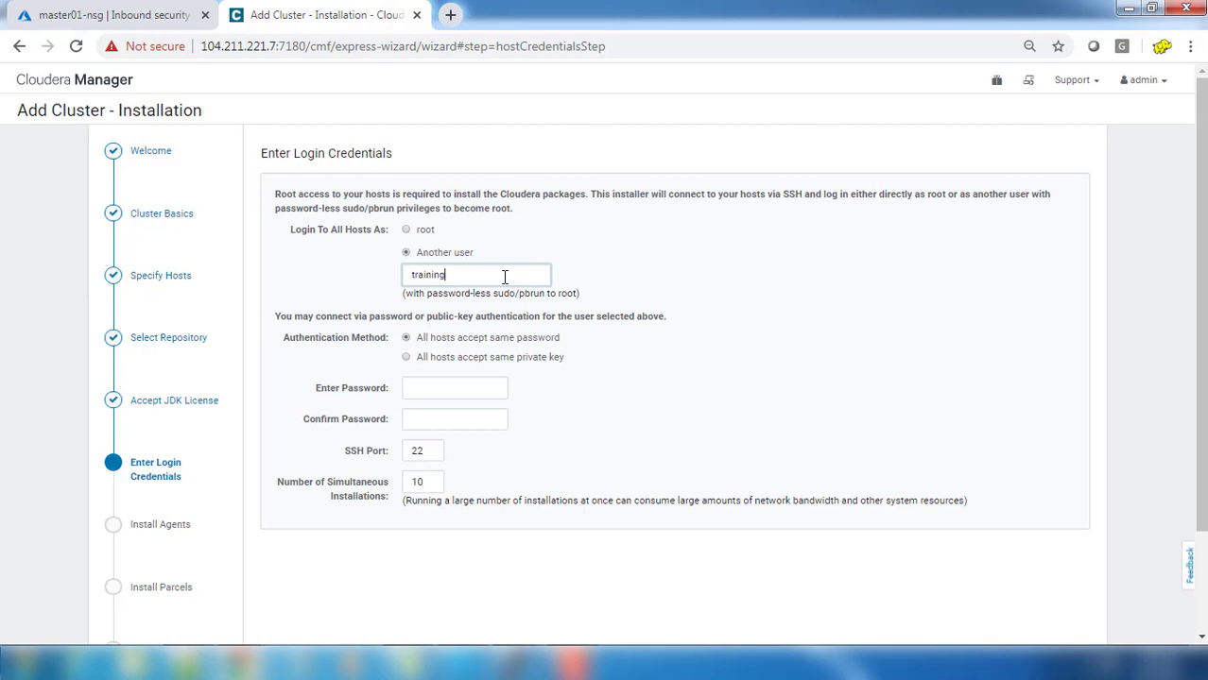
click(450, 359)
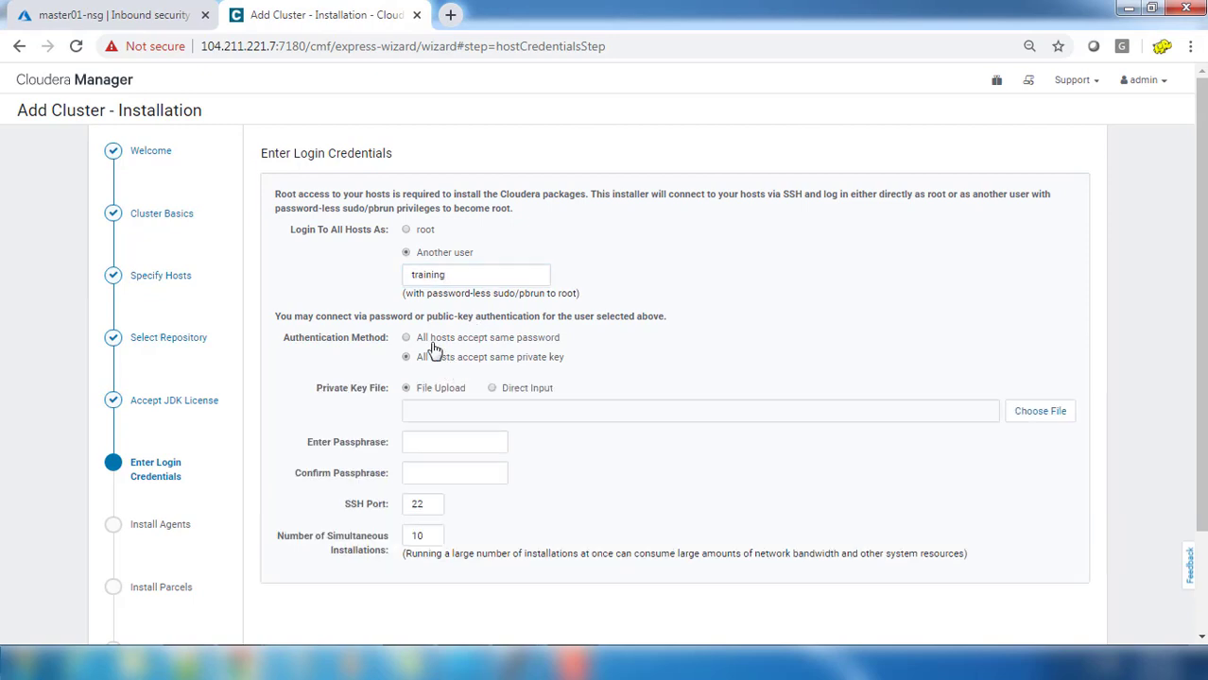
click(432, 339)
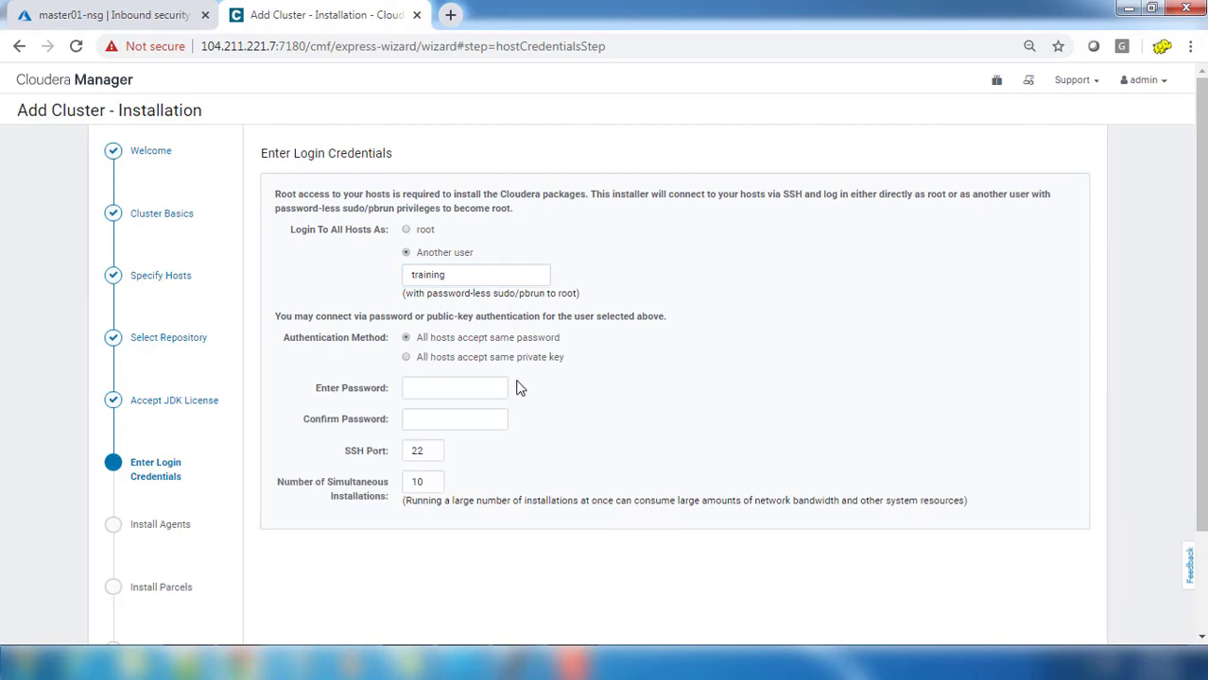
Step: Enter and confirm the shared hosts' password, then start installing the agents
click(459, 387)
text(••••••)
key(Tab)
text(••••••)
scroll(682, 450, down, 2)
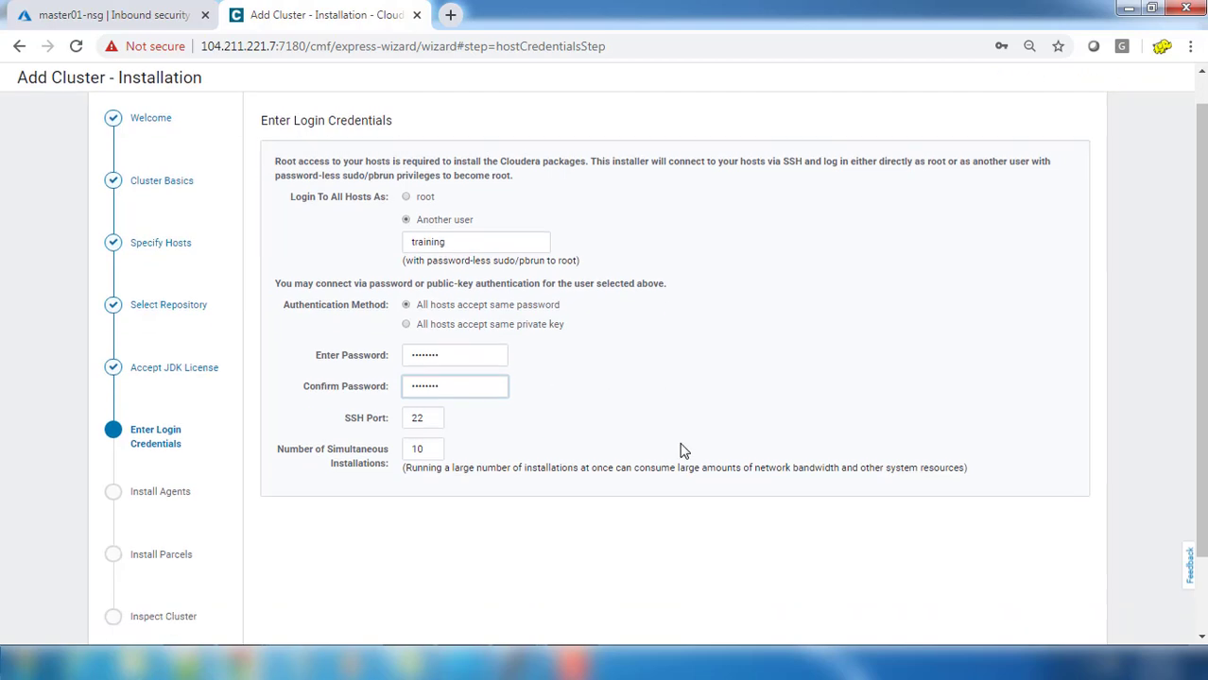
click(1066, 619)
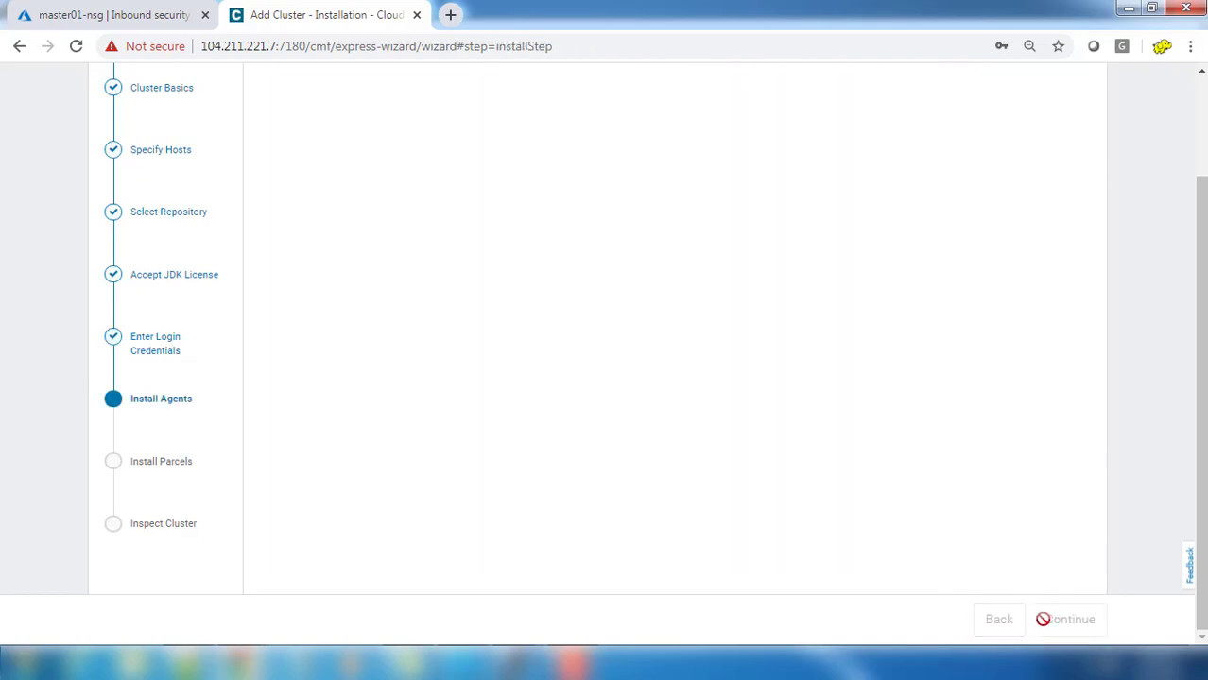
Step: Wait until master1.hadoop.com reports Installation completed successfully, 1 of 1 hosts
scroll(740, 417, up, 2)
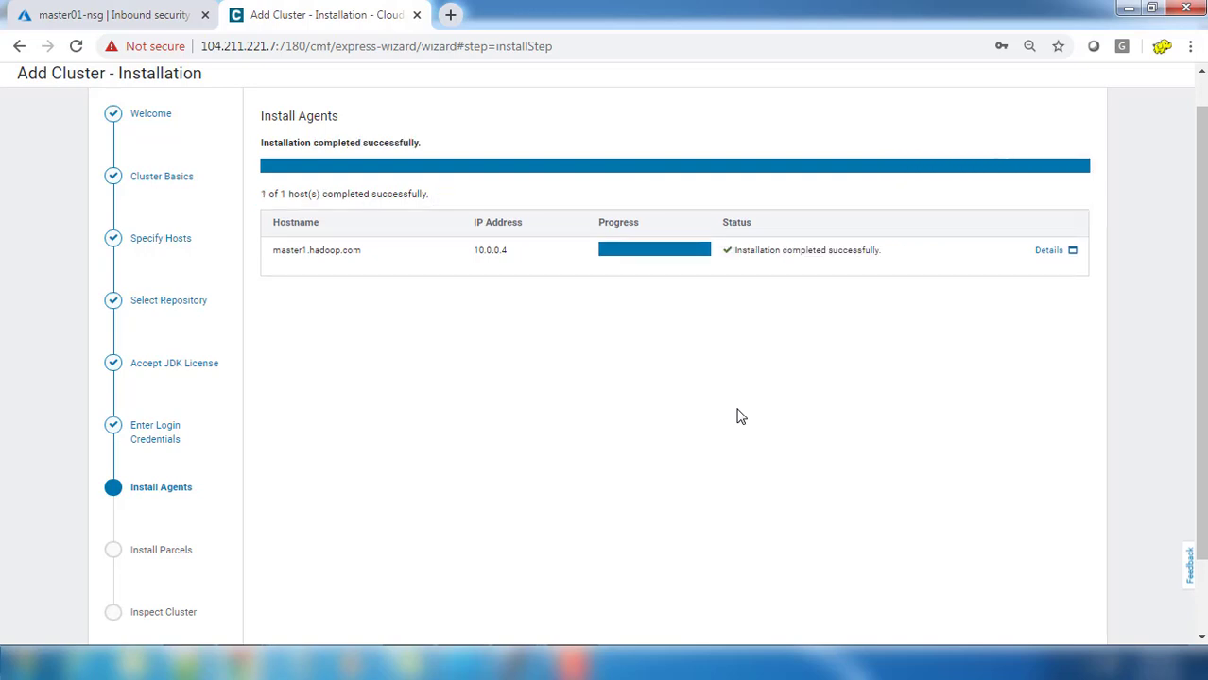
scroll(702, 372, down, 2)
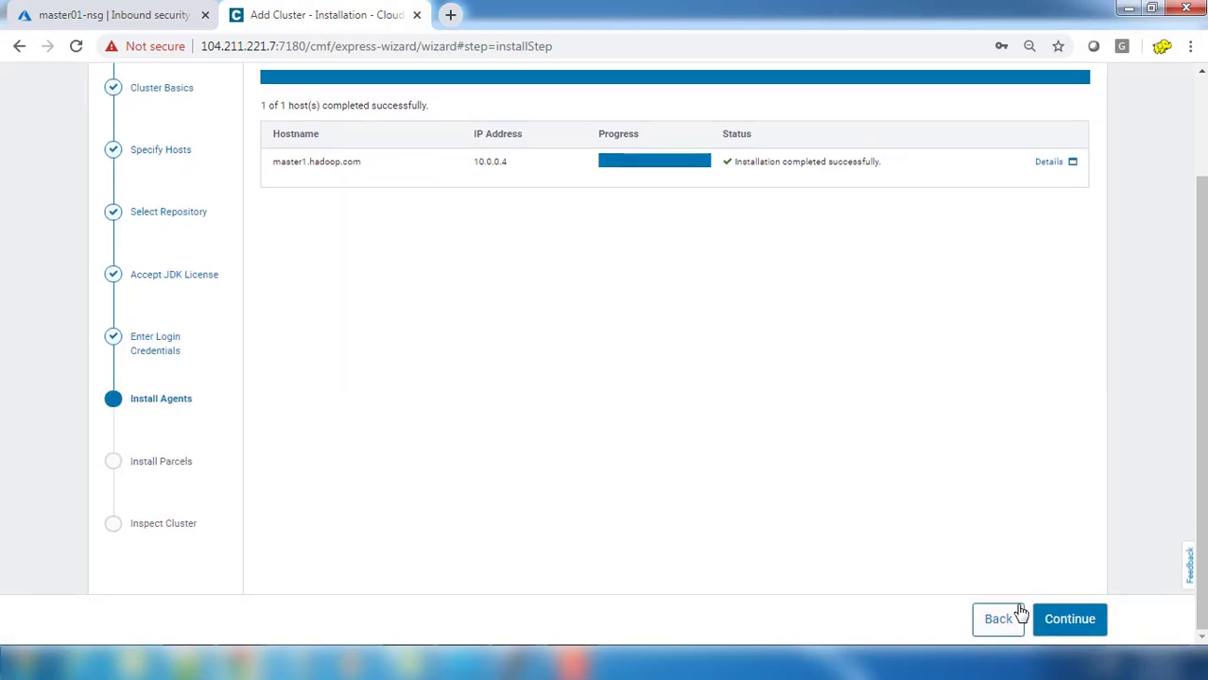
Step: Zoom the page out and follow the CDH 6.3.2 parcel through download, distribution and activation
key(ctrl+minus)
key(ctrl+minus)
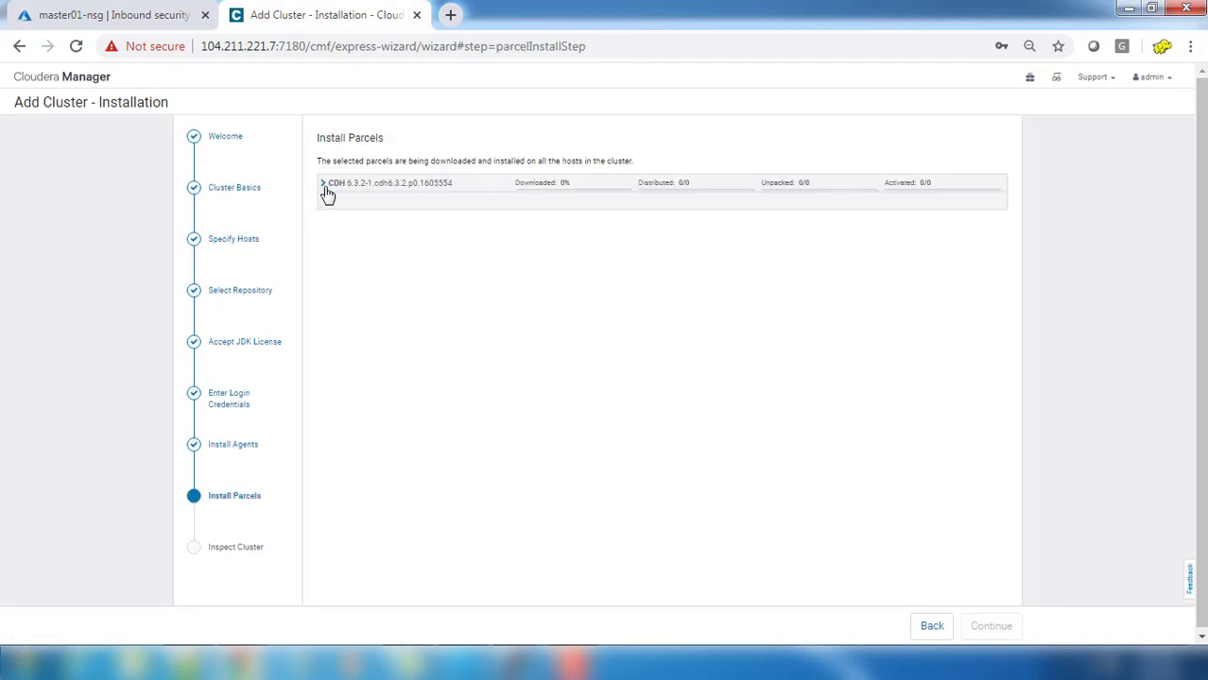
click(607, 191)
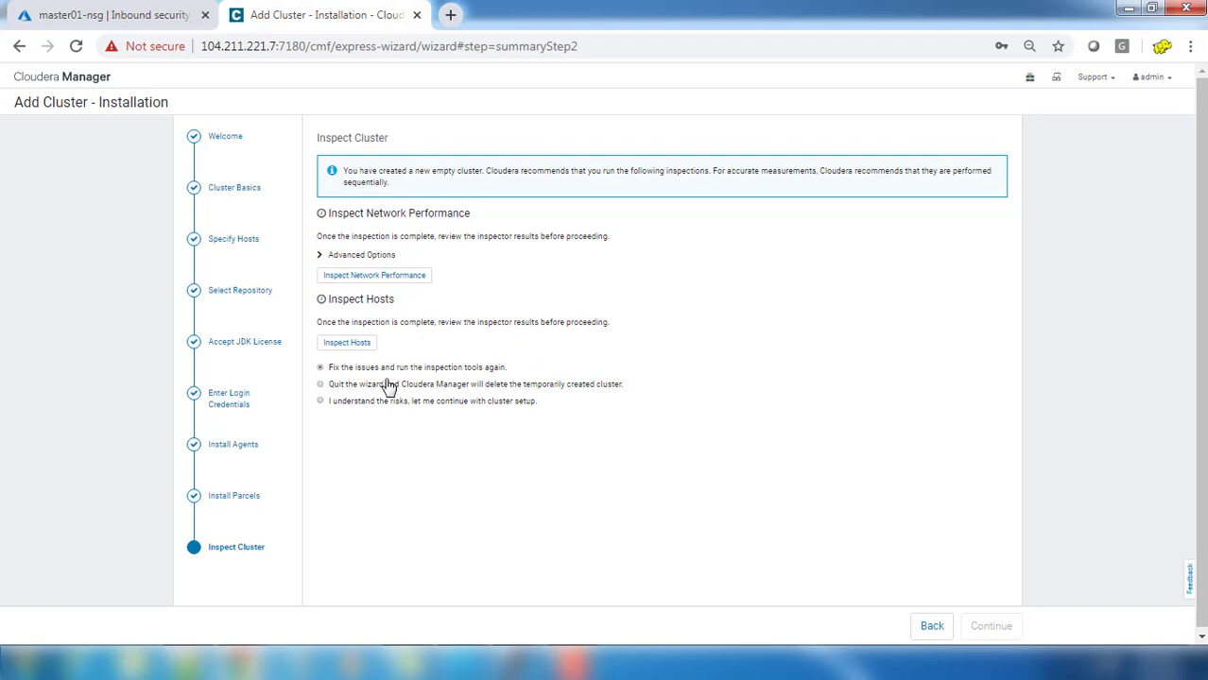
Step: Run Inspect Network Performance under Advanced Options and check its results, which show no network issues
click(320, 257)
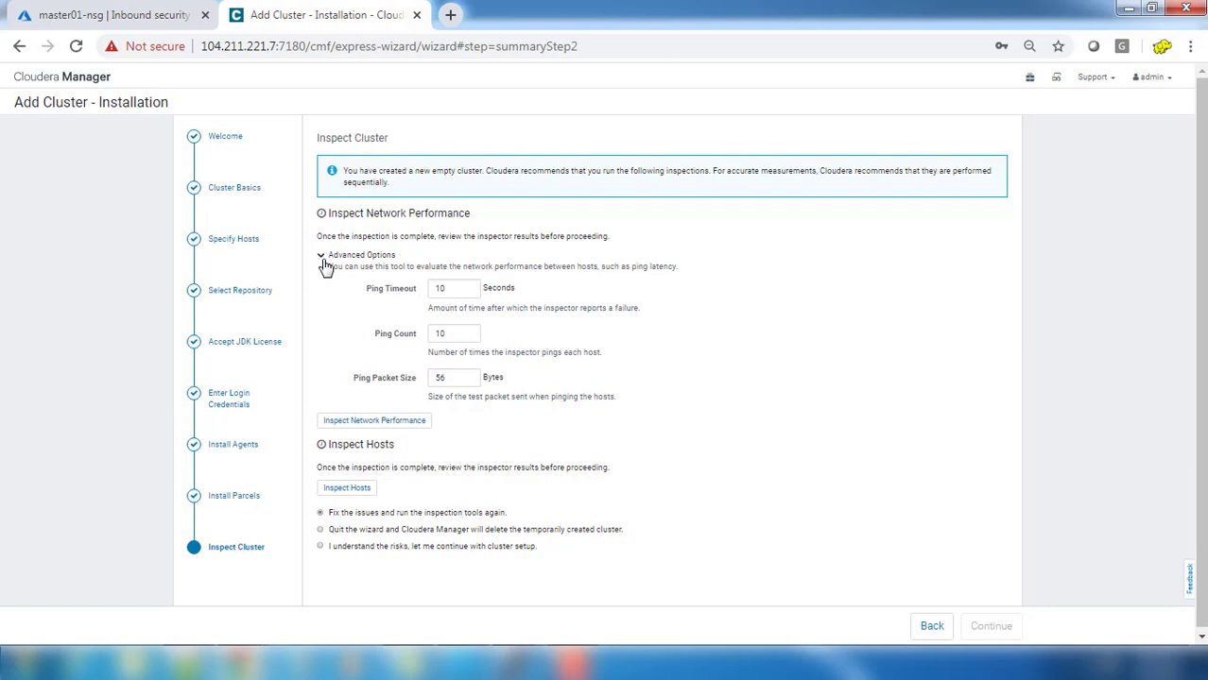
click(383, 426)
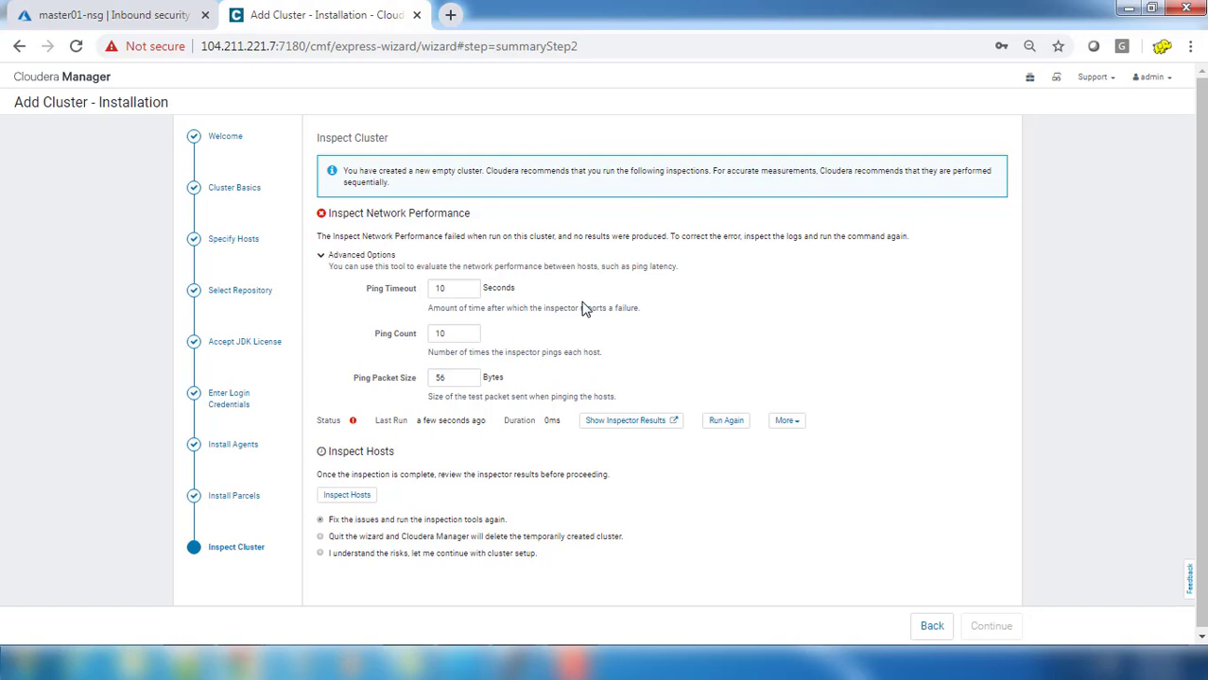
click(649, 429)
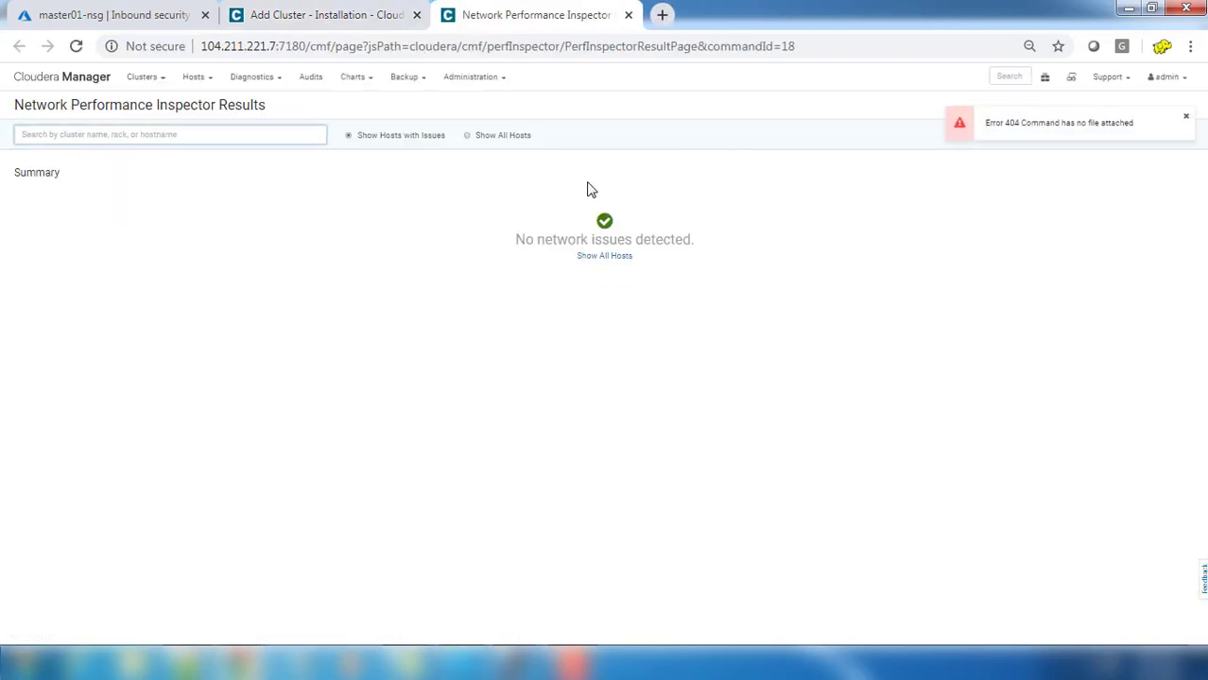
click(402, 15)
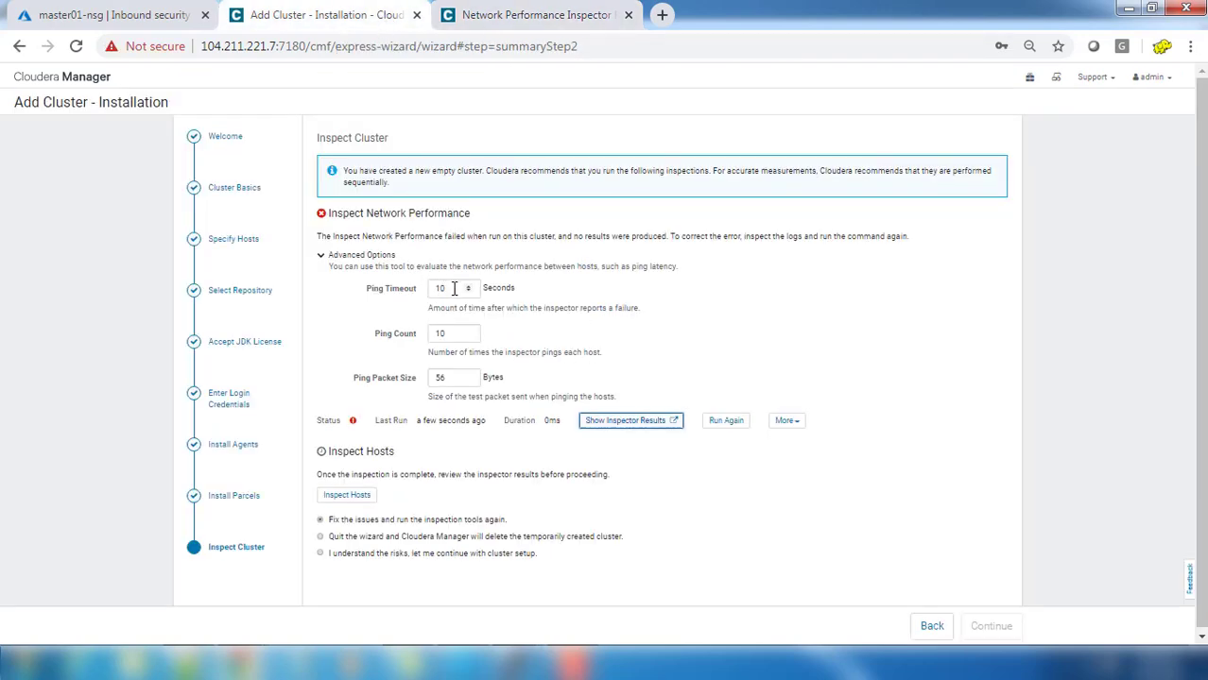
Step: Run Inspect Hosts, which finishes in 9.93s with warnings, and zoom the page to 75%
click(347, 497)
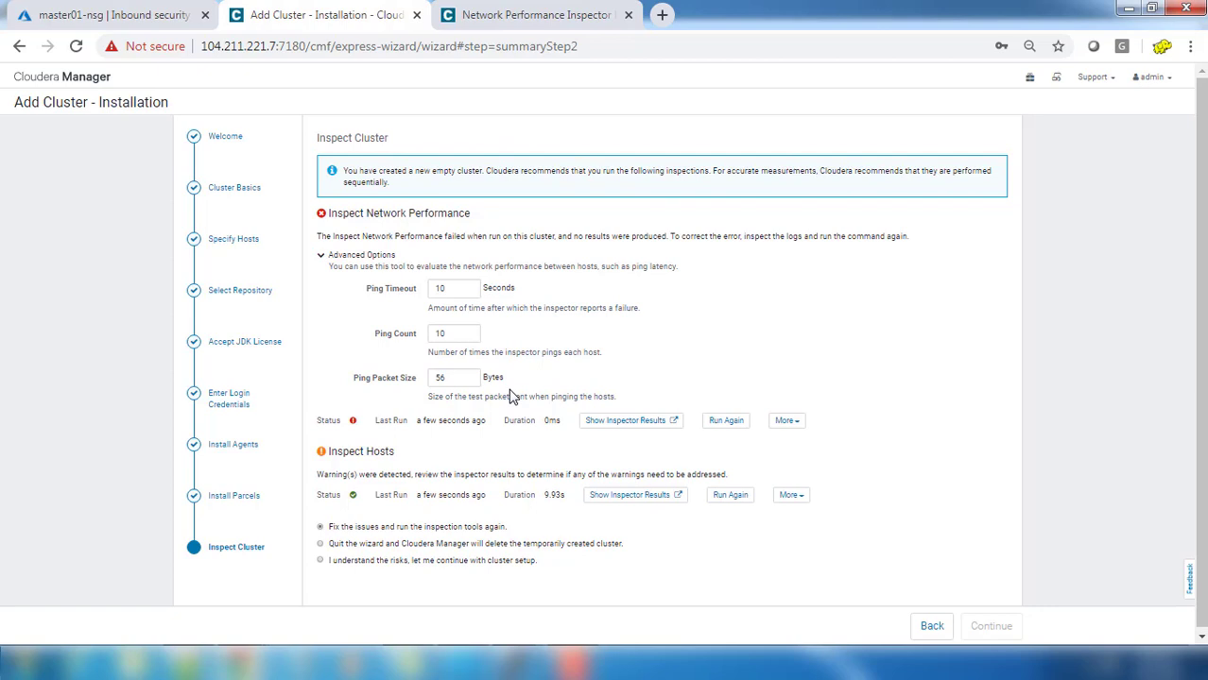
key(ctrl+plus)
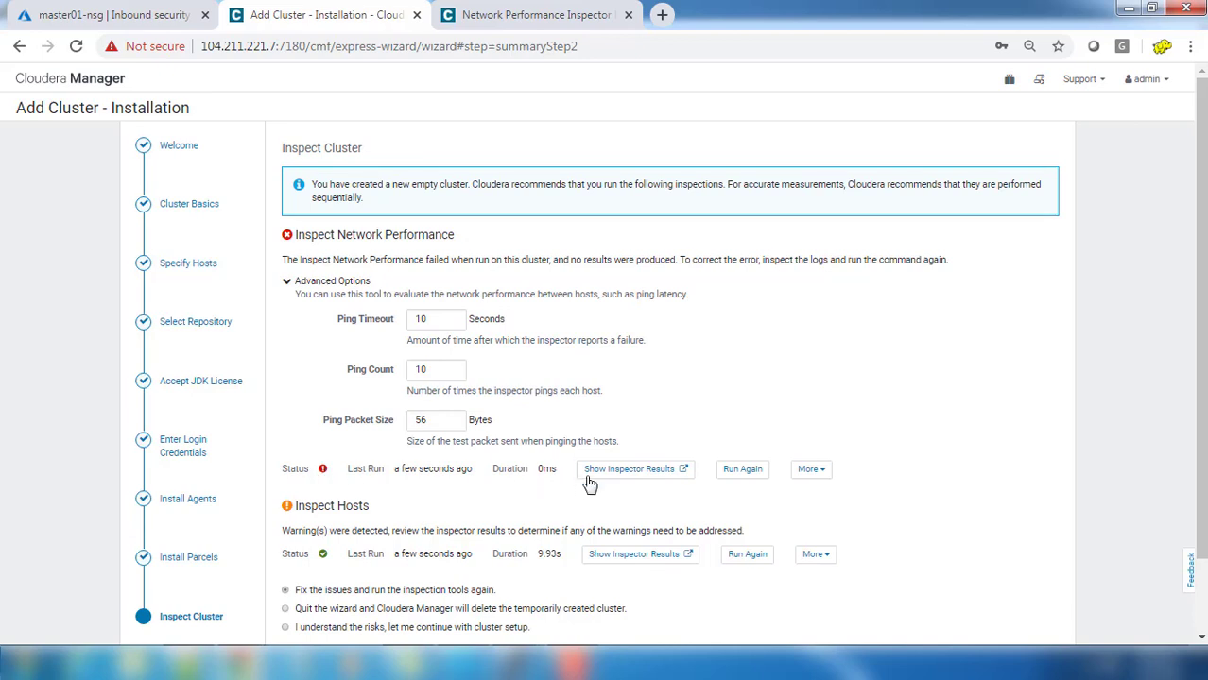
Step: Reopen the network inspector results, list all hosts, then close that tab
click(534, 14)
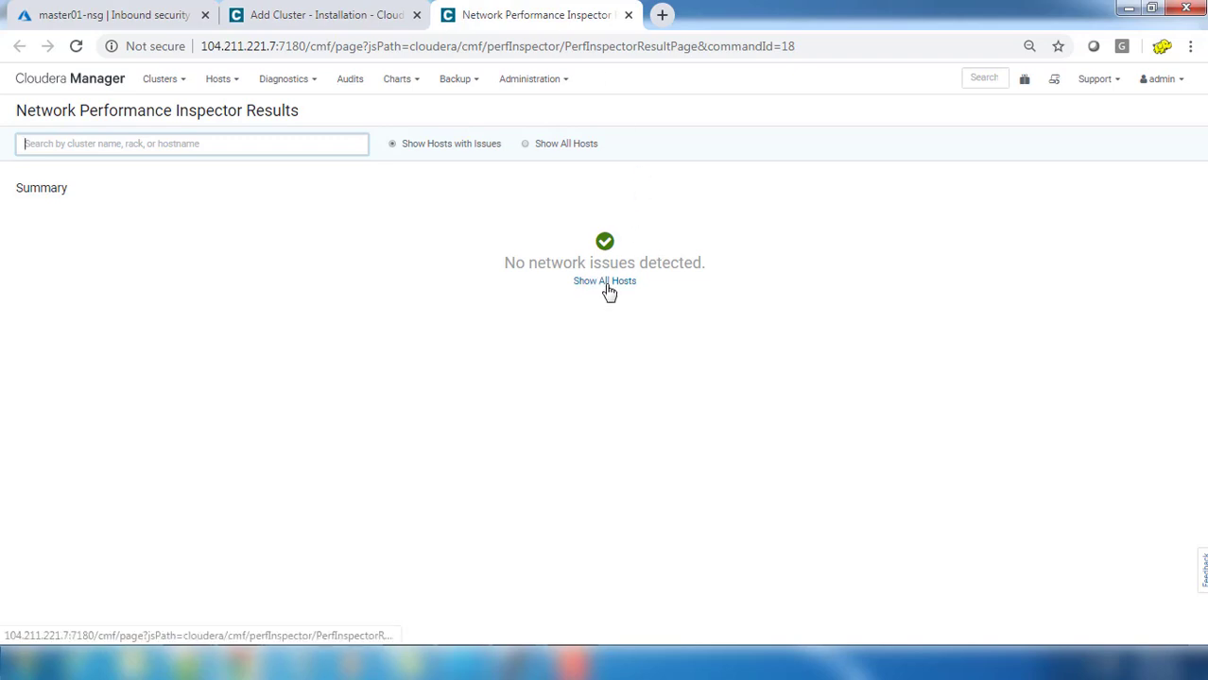
click(606, 281)
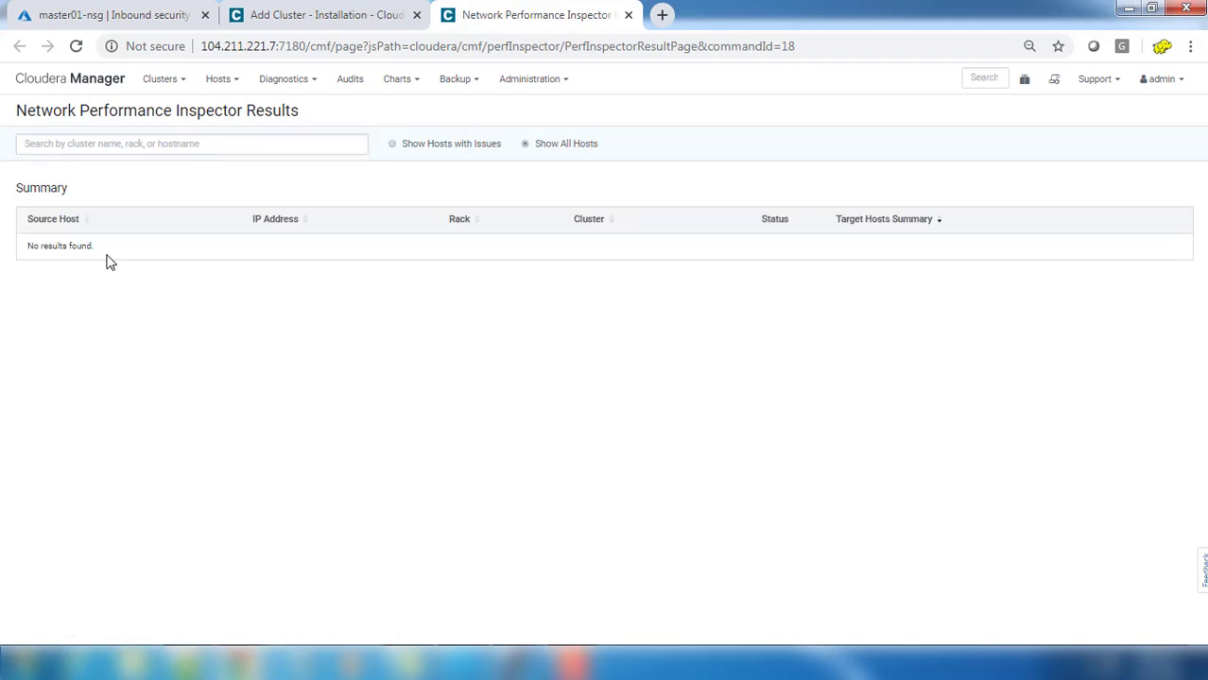
click(629, 16)
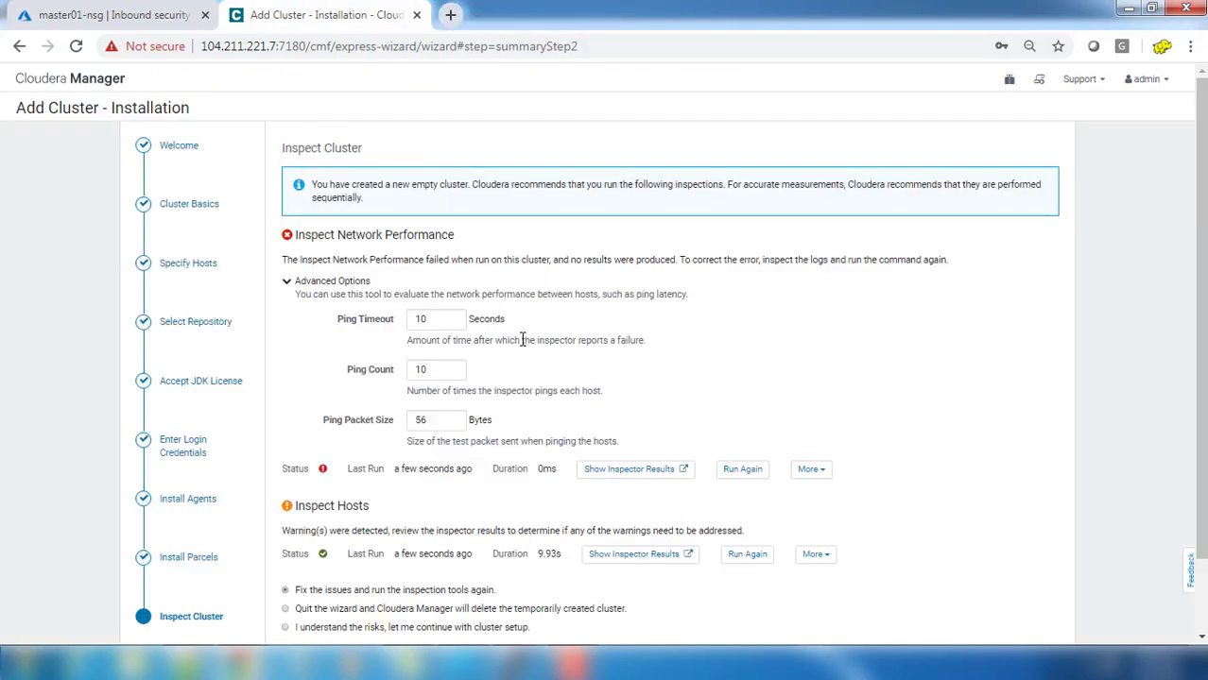
Step: Read the network check's command details: Training01 needs at least 2 hosts
click(813, 471)
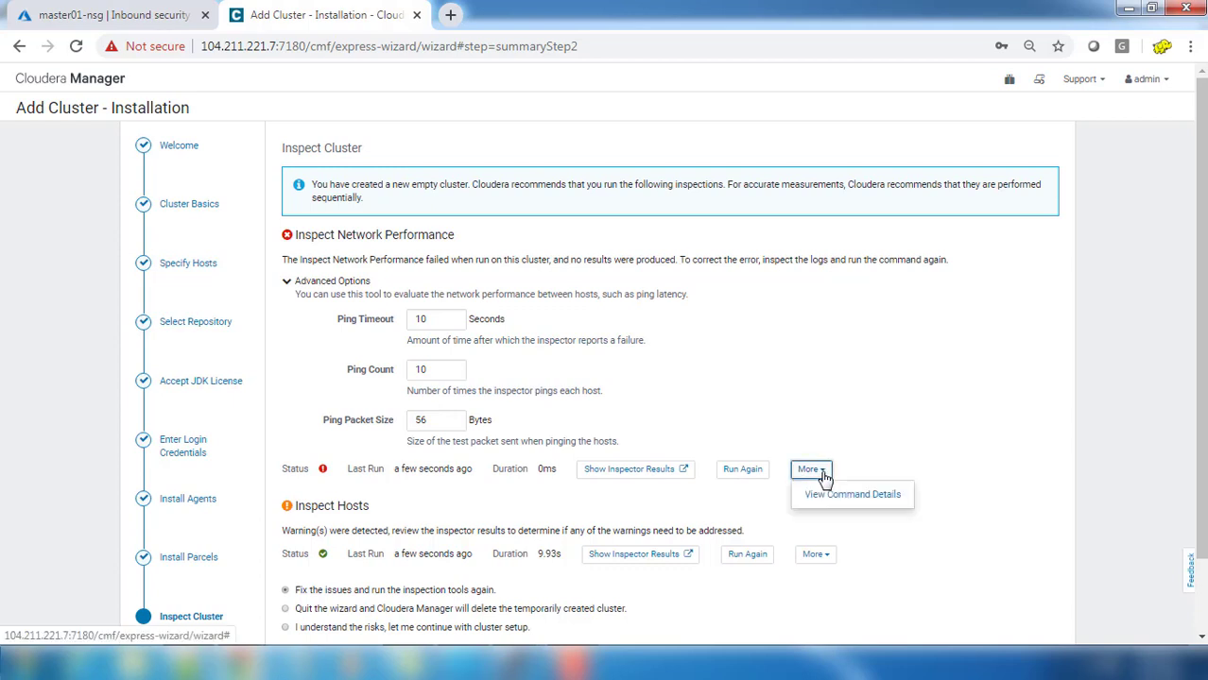
click(862, 495)
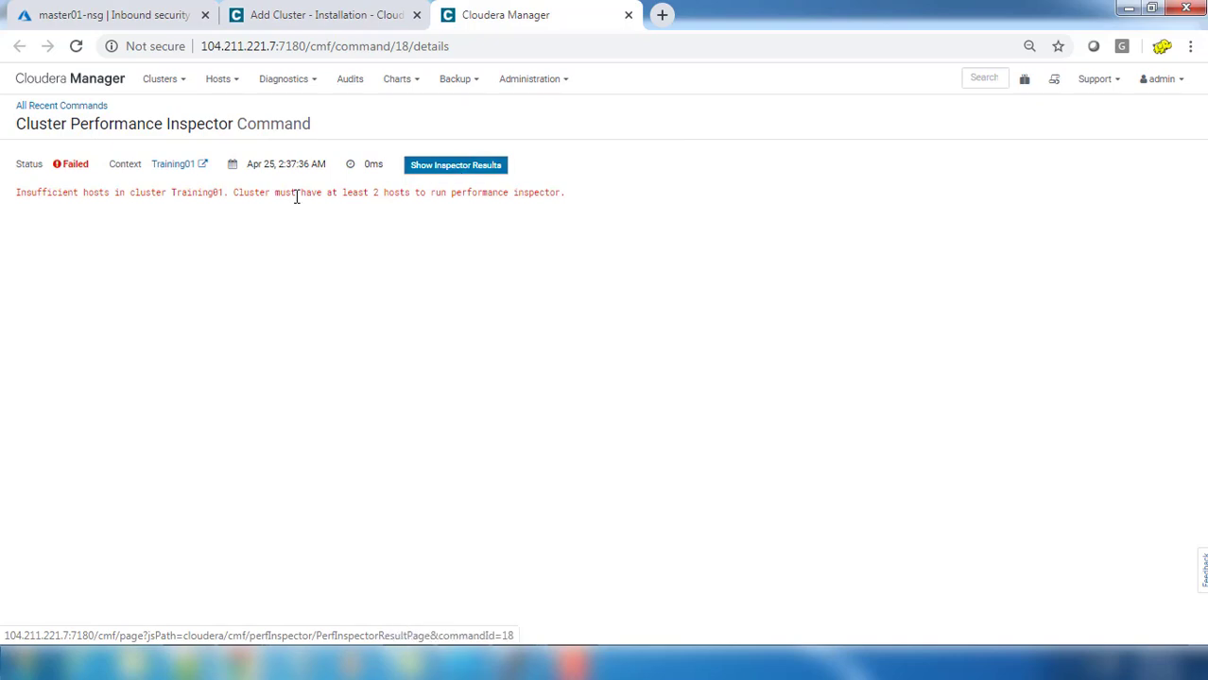
drag(198, 195, 567, 201)
click(335, 19)
scroll(636, 396, down, 3)
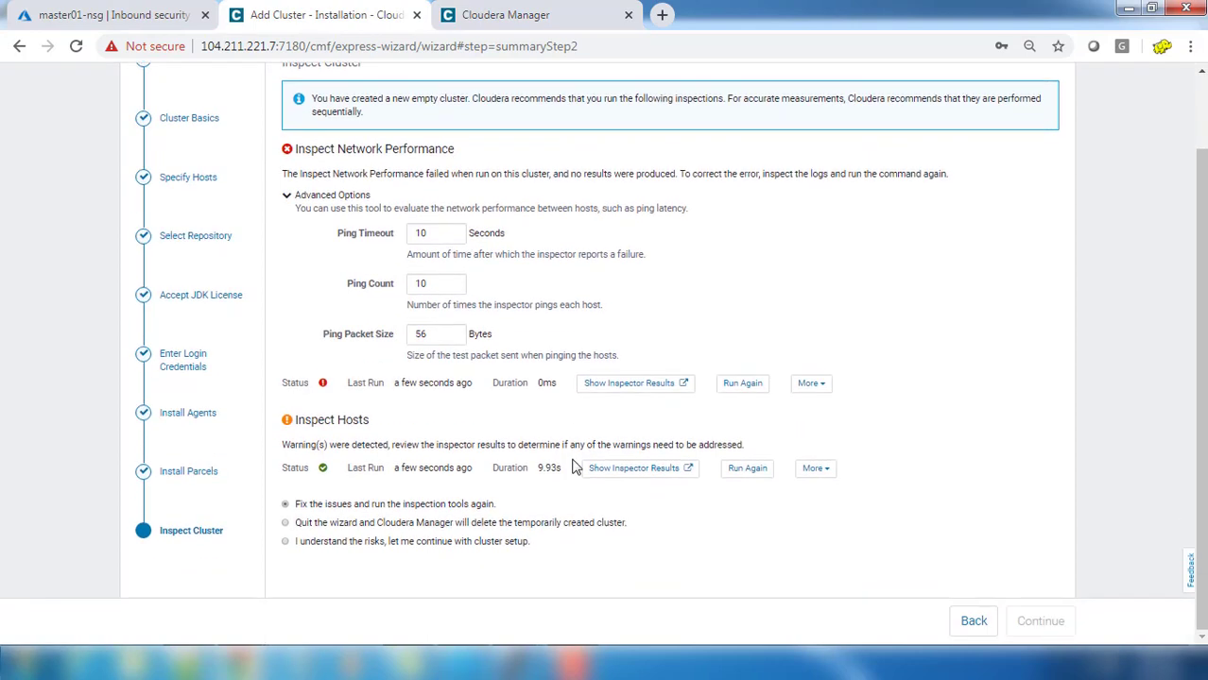
click(813, 469)
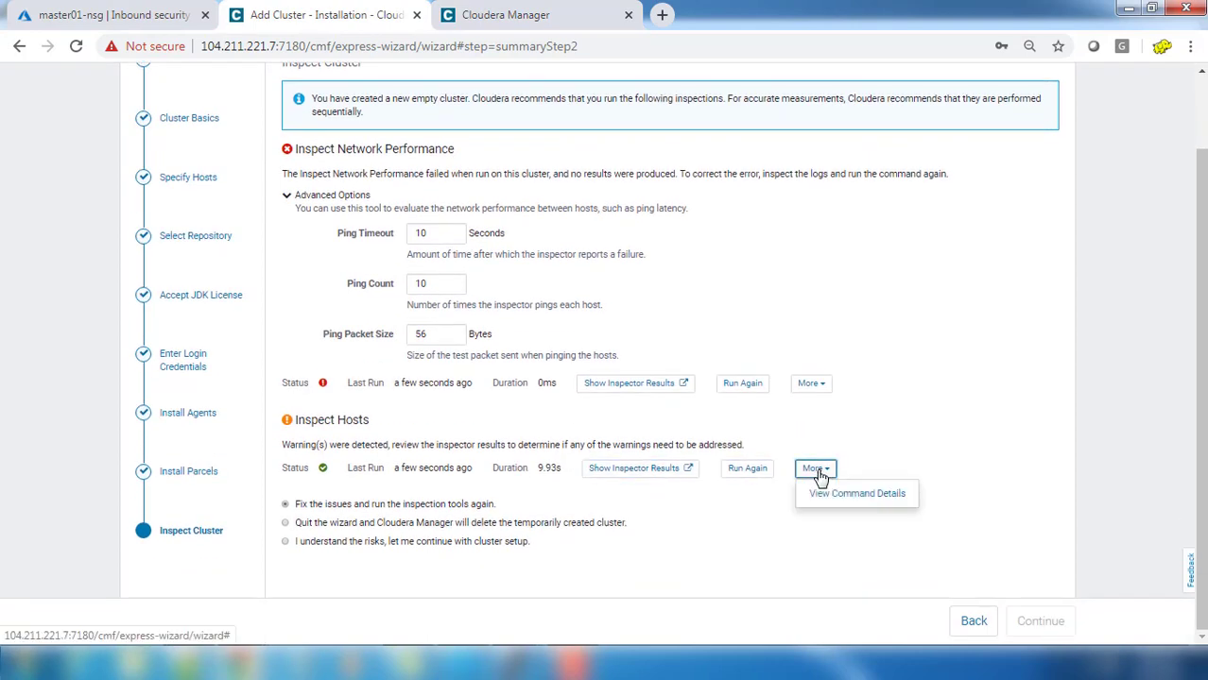
Step: Open the Inspect Hosts command details and its full Host Inspector Results with the Transparent Huge Page warning
click(841, 498)
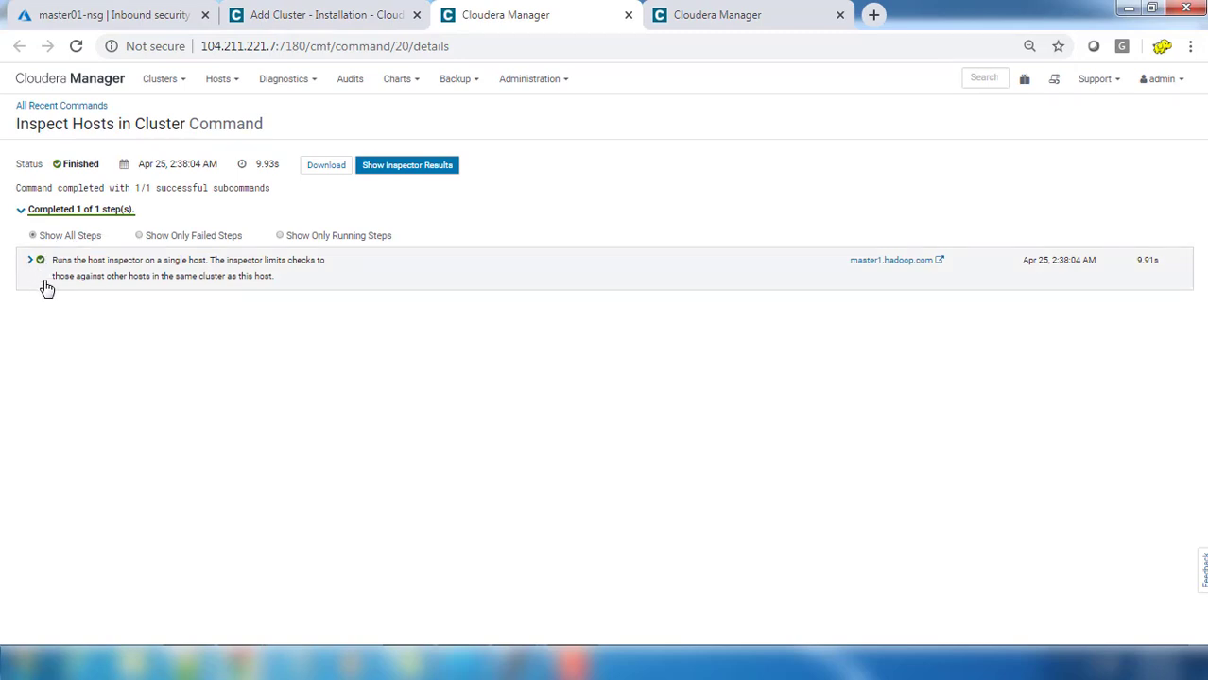
click(398, 170)
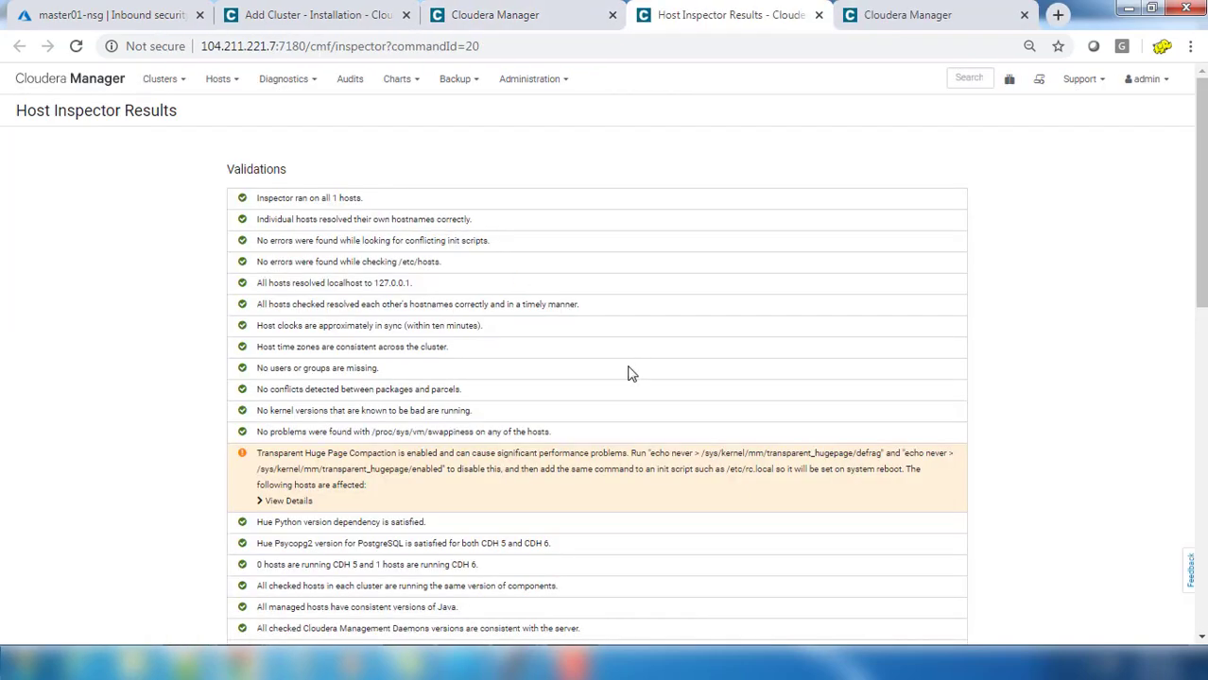
drag(416, 469, 331, 452)
click(321, 484)
Step: Copy 'echo never > /sys/kernel/mm/transparent_hugepage/defrag' and paste it into the /opt/cloudera terminal
drag(646, 453, 747, 455)
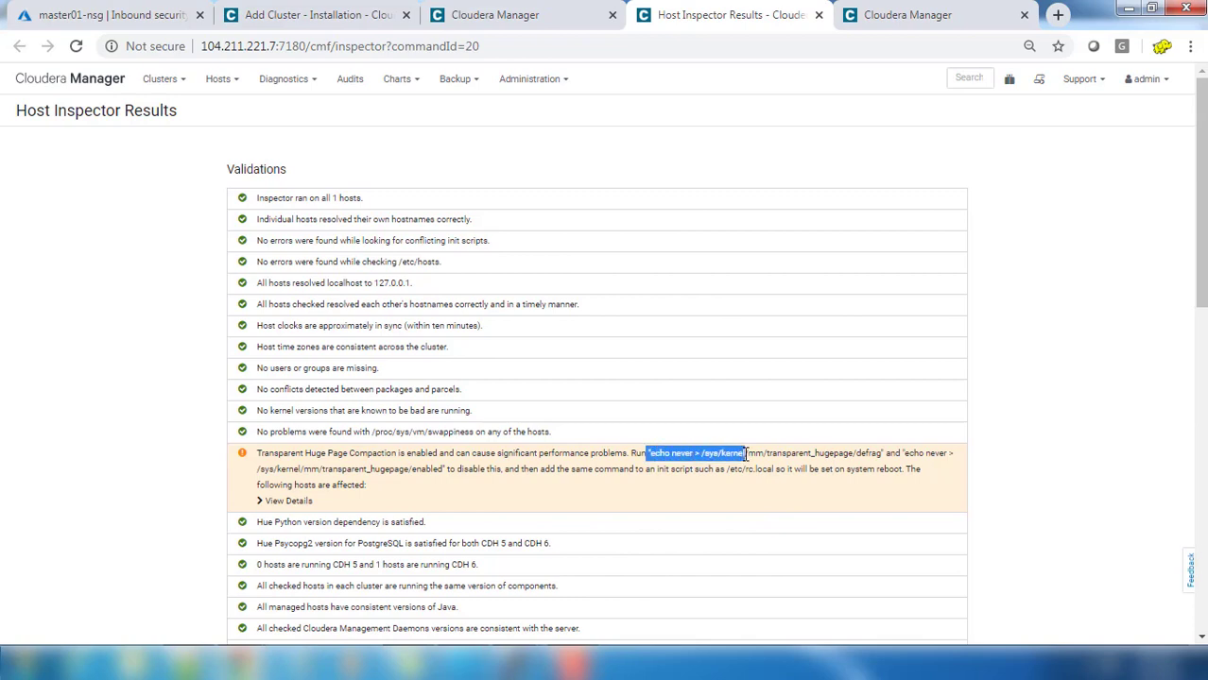
click(638, 453)
drag(651, 453, 882, 455)
right_click(827, 454)
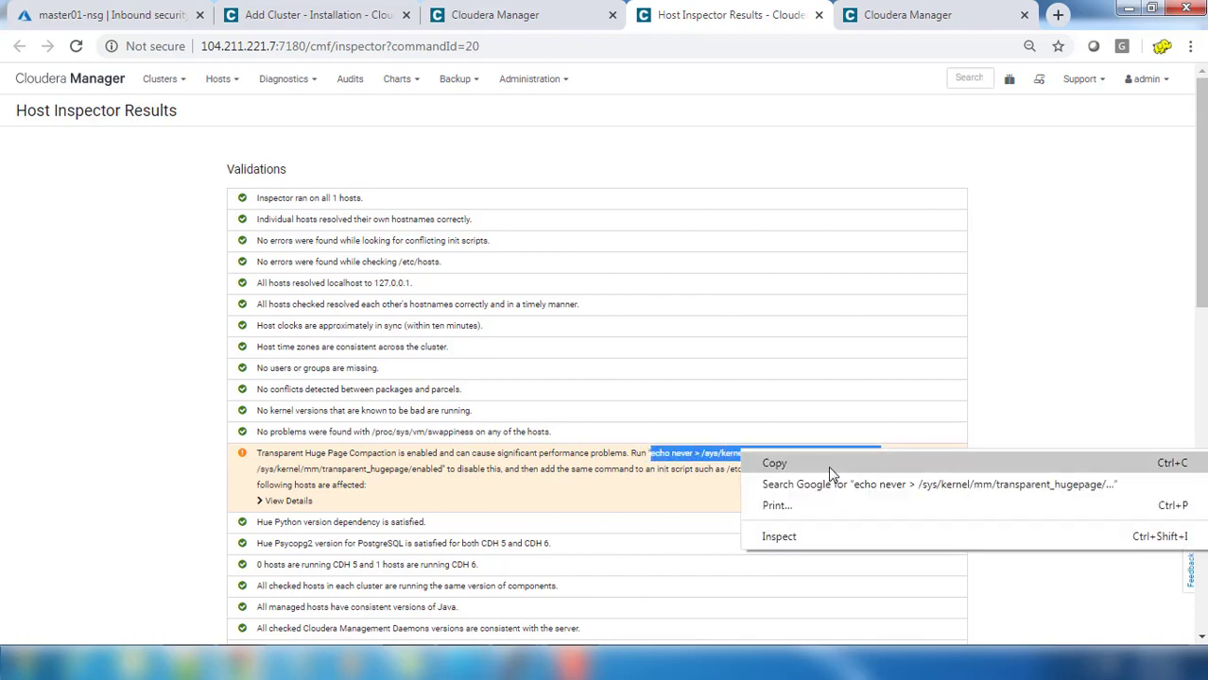
click(828, 464)
click(527, 662)
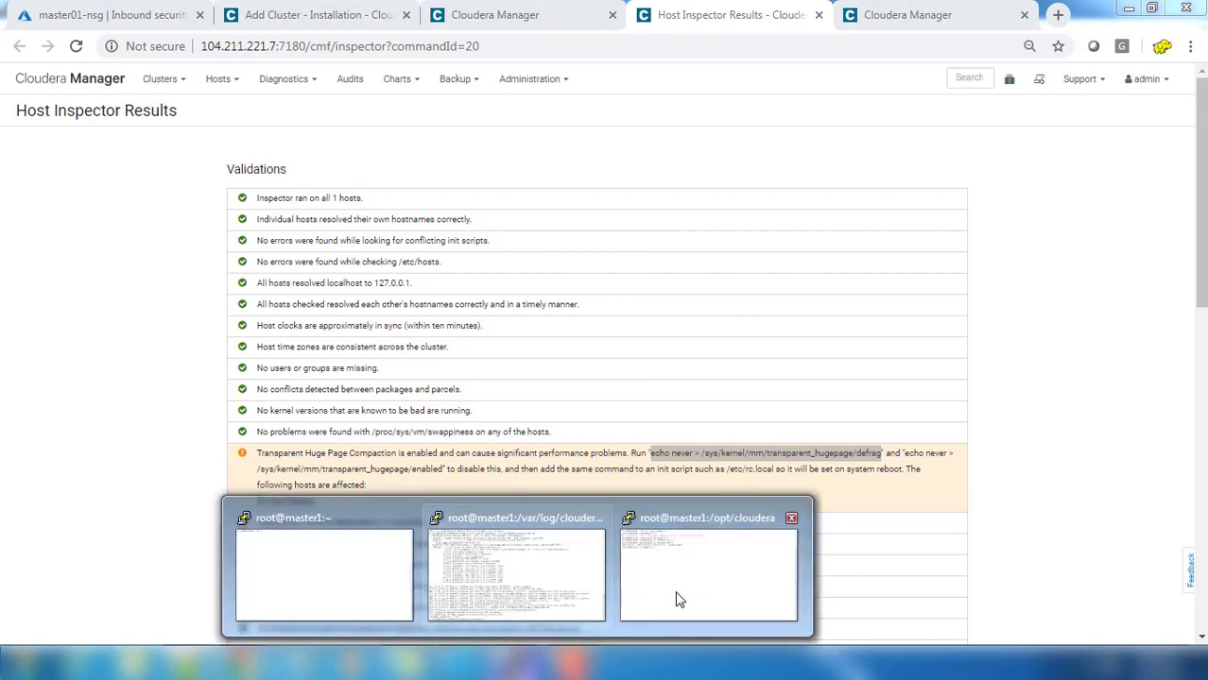
click(677, 599)
right_click(571, 319)
Step: Execute the pasted defrag command on master1, then go back to the Host Inspector Results
key(Return)
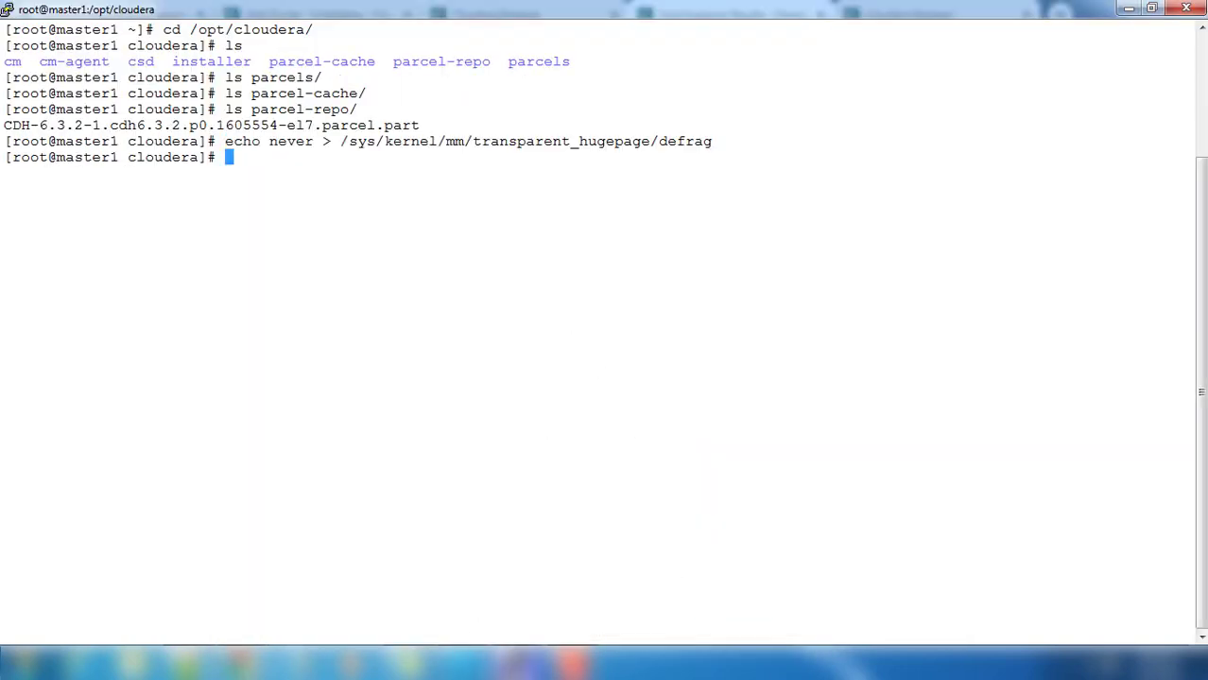
mouse_move(241, 663)
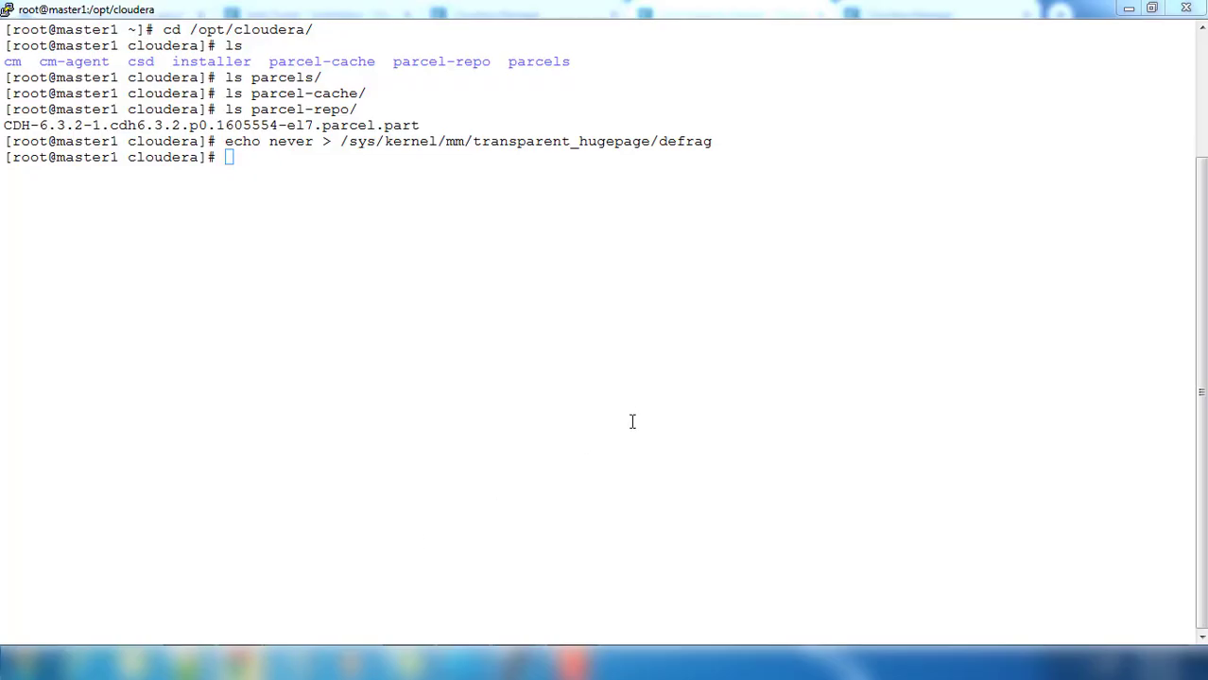
click(136, 595)
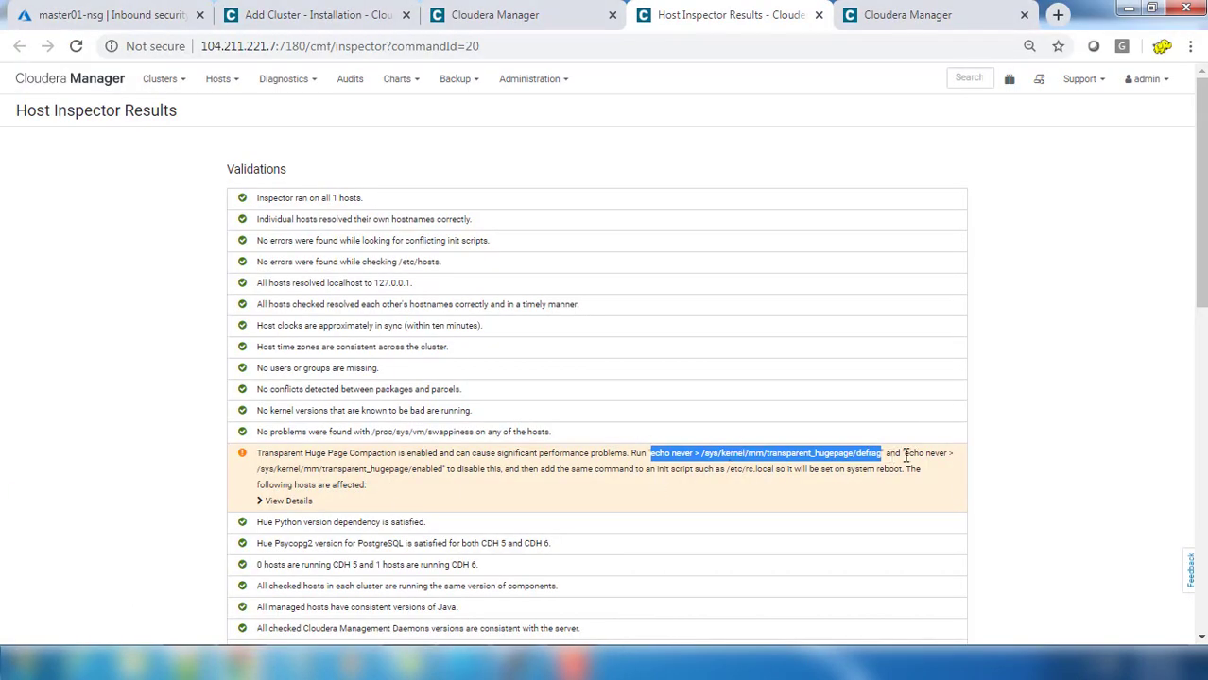
Step: Copy 'echo never > /sys/kernel/mm/transparent_hugepage/enabled' and run it in PuTTY, minus the trailing quote
drag(906, 456, 445, 473)
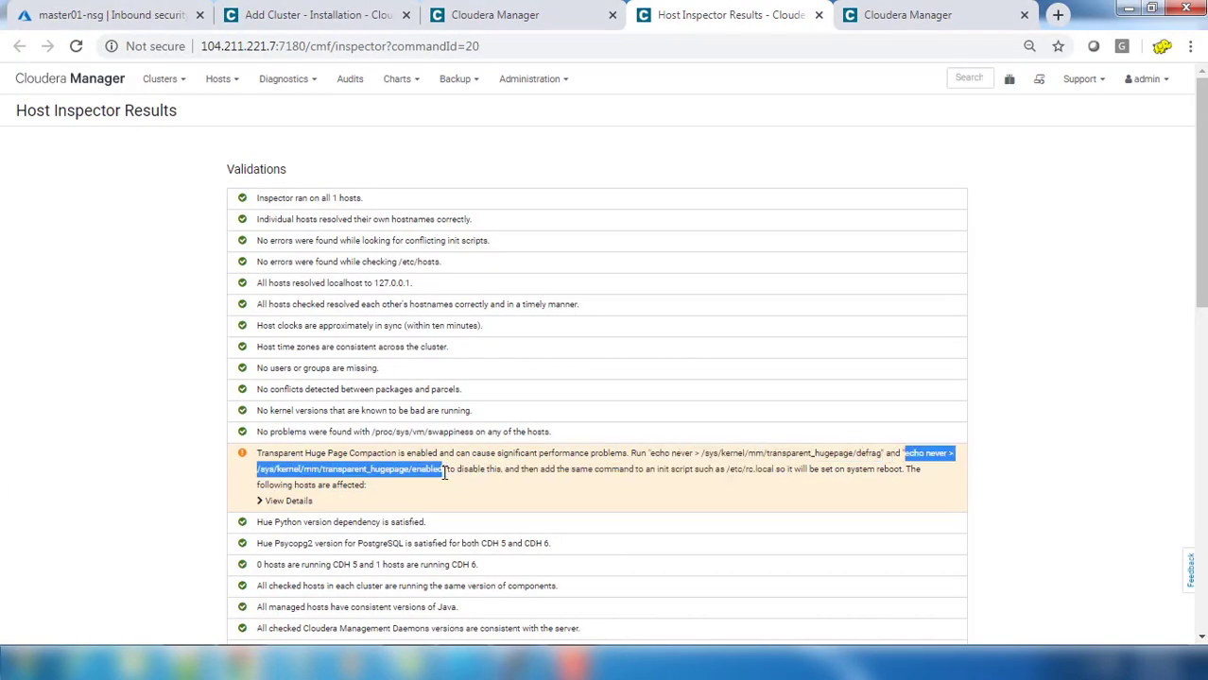
right_click(416, 467)
click(446, 480)
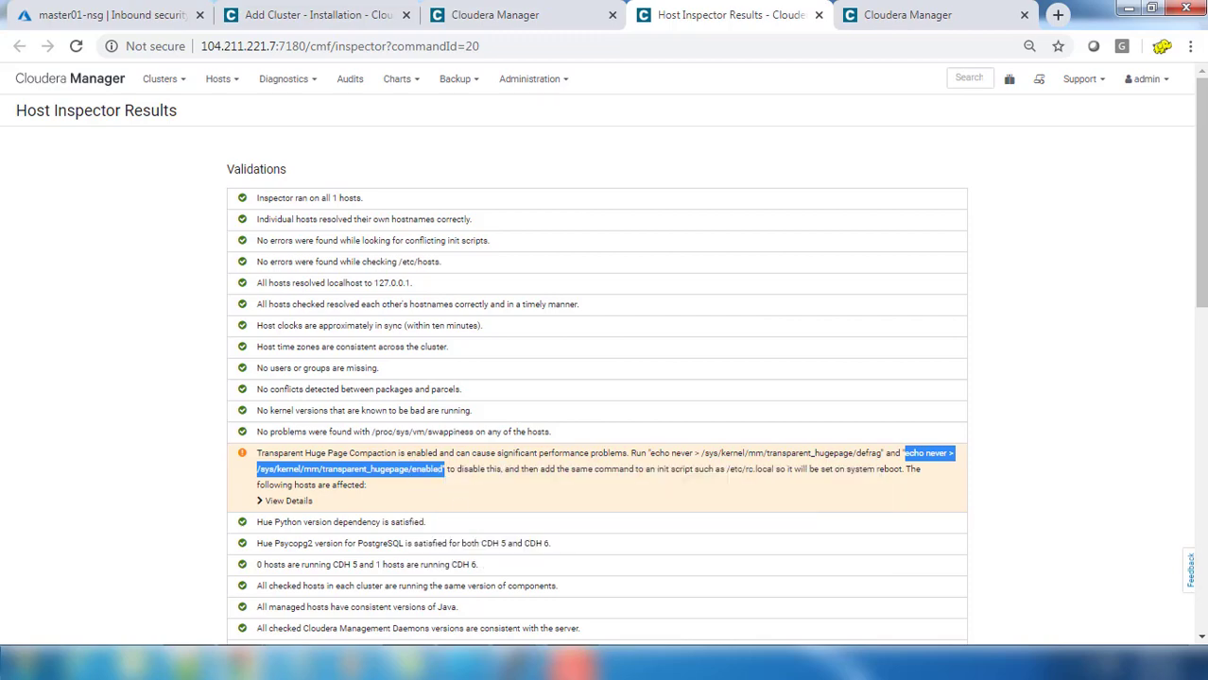
mouse_move(548, 667)
mouse_move(545, 601)
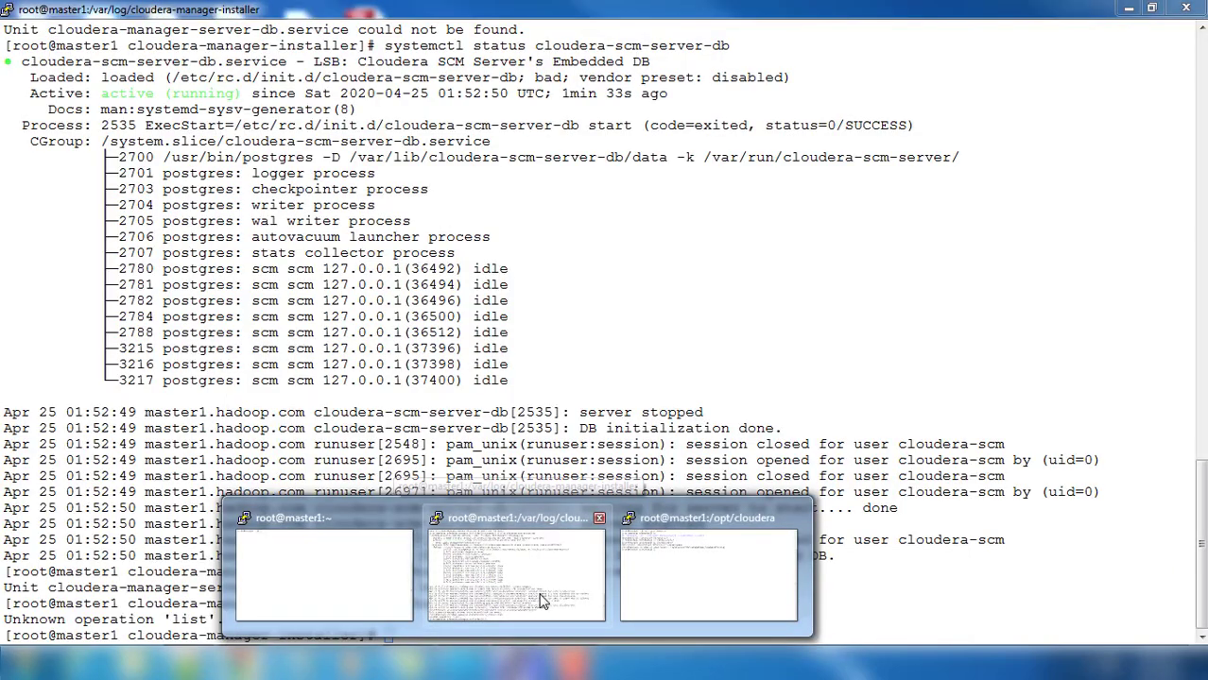
click(709, 576)
right_click(513, 337)
key(BackSpace)
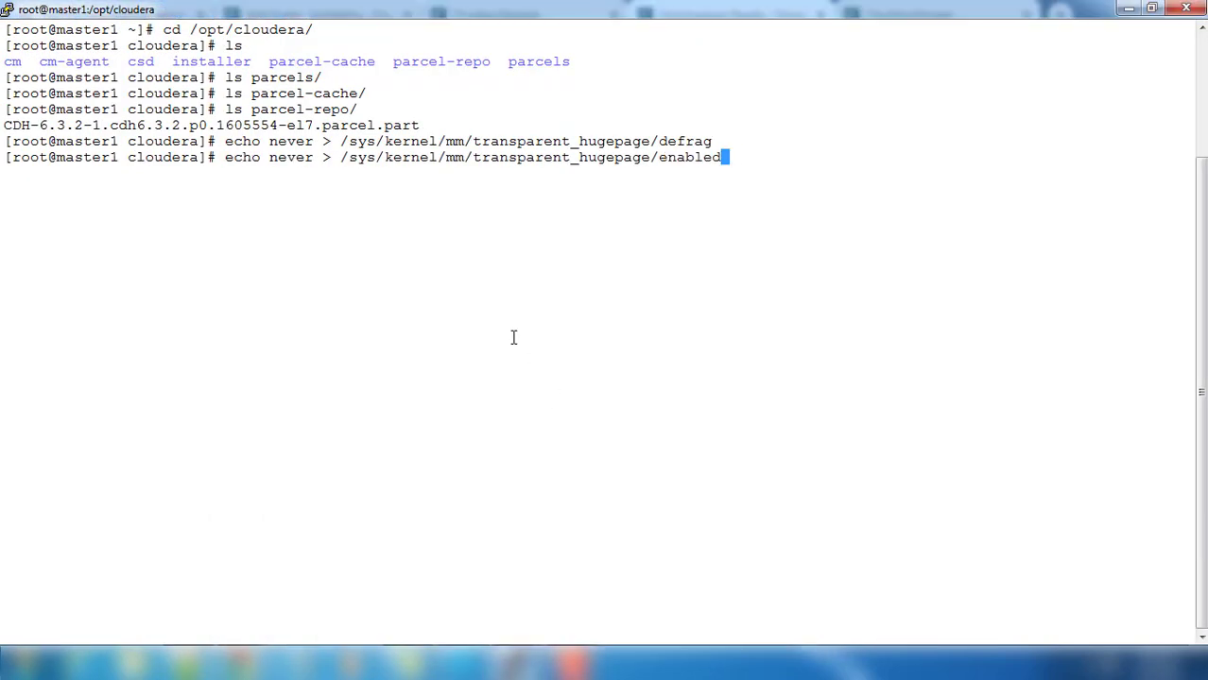
key(Return)
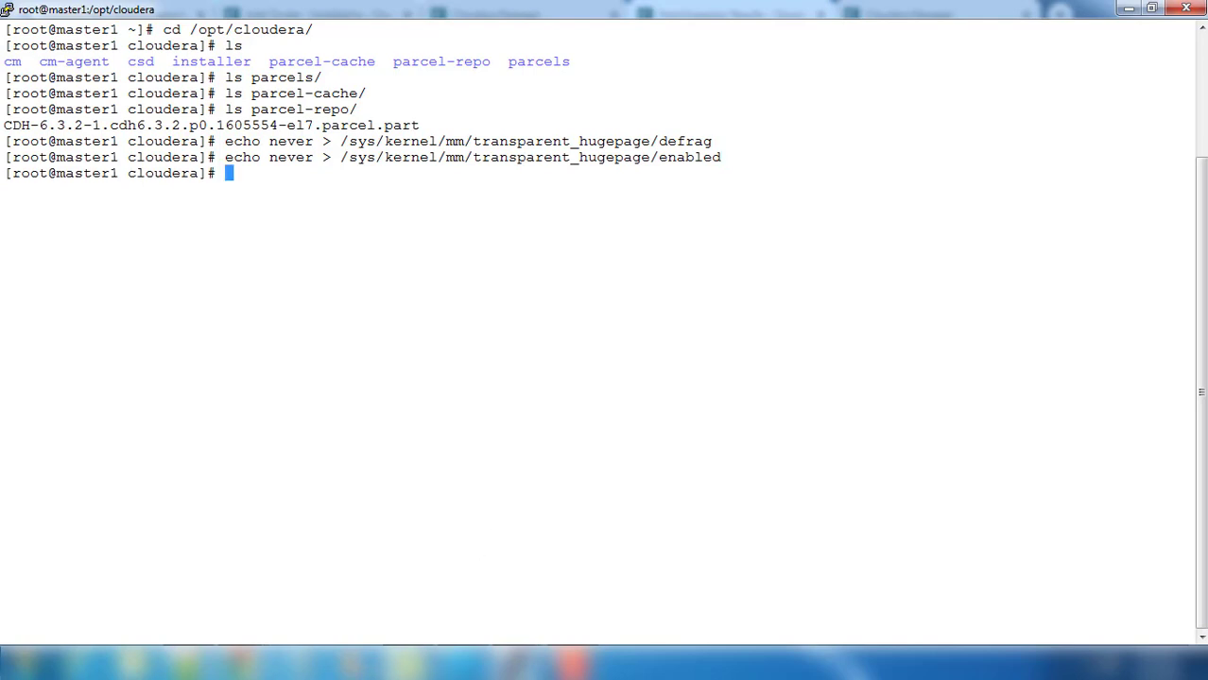
mouse_move(289, 639)
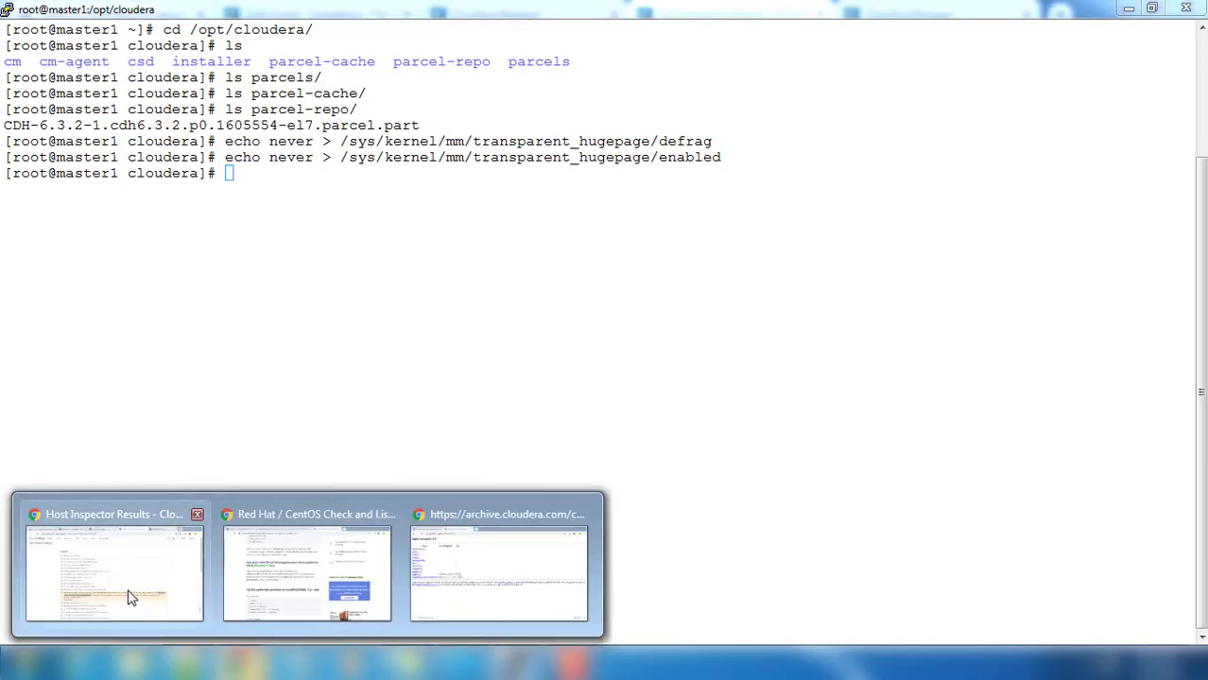
click(126, 596)
scroll(579, 471, down, 6)
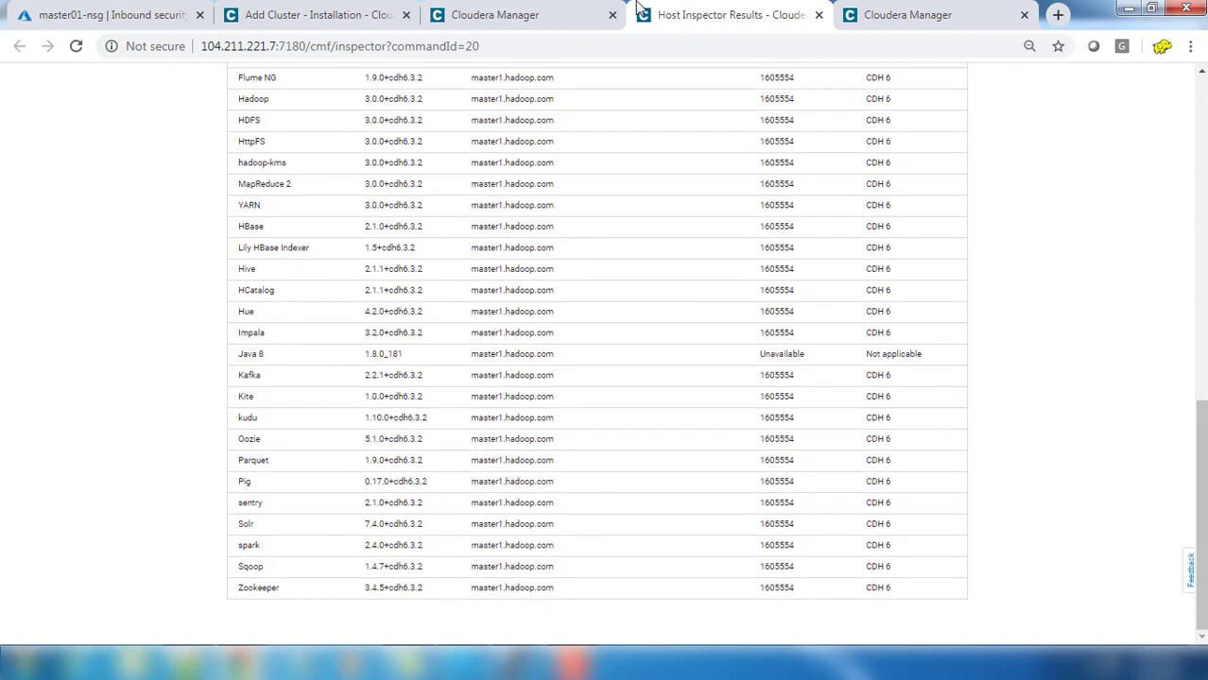
Step: Rerun Inspect Hosts, choose 'I understand the risks, let me continue', and continue to Select Services
click(520, 15)
click(377, 16)
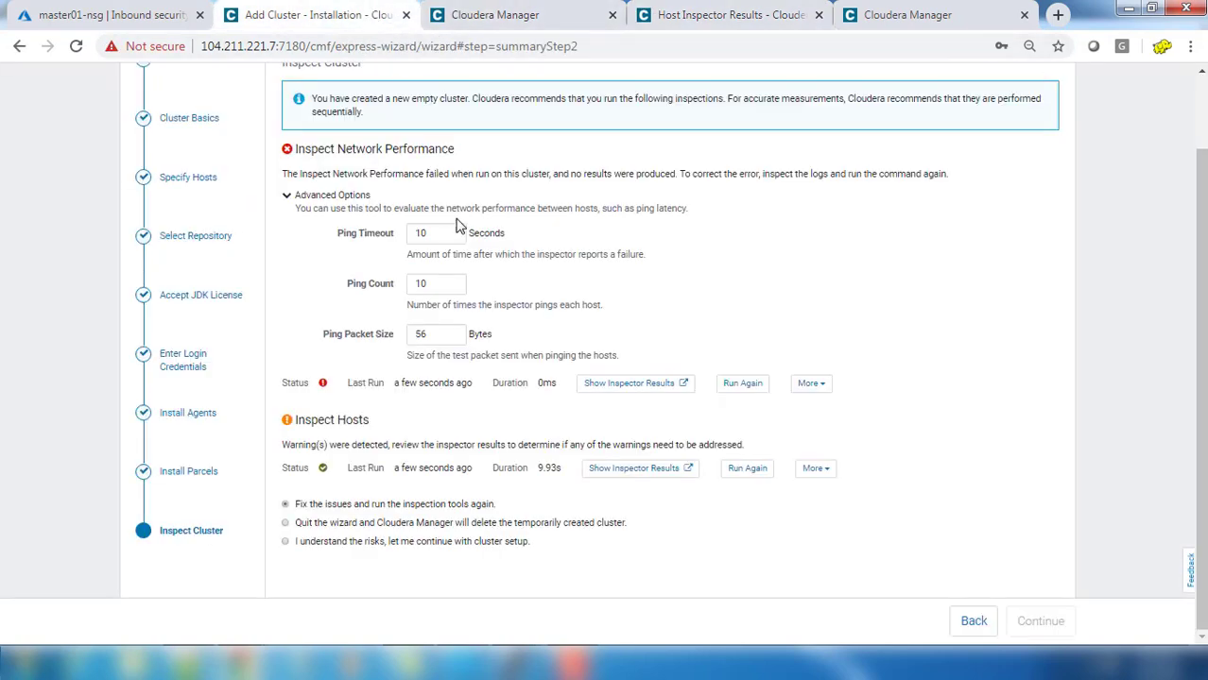
click(746, 468)
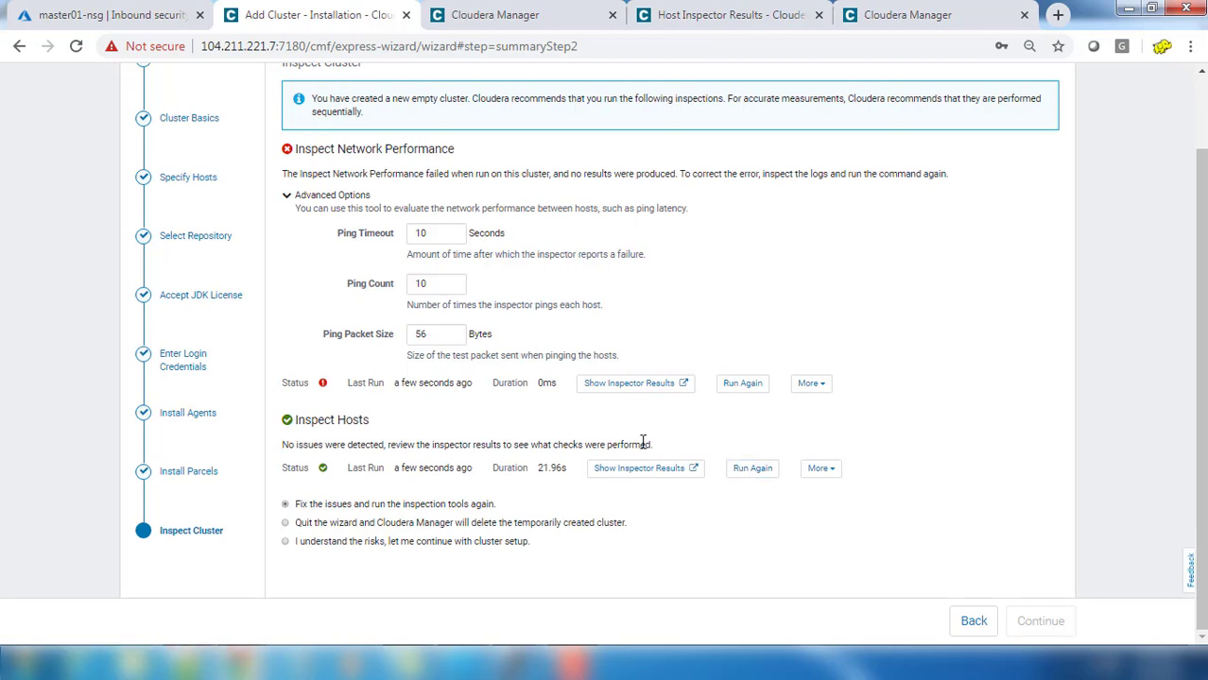
click(319, 544)
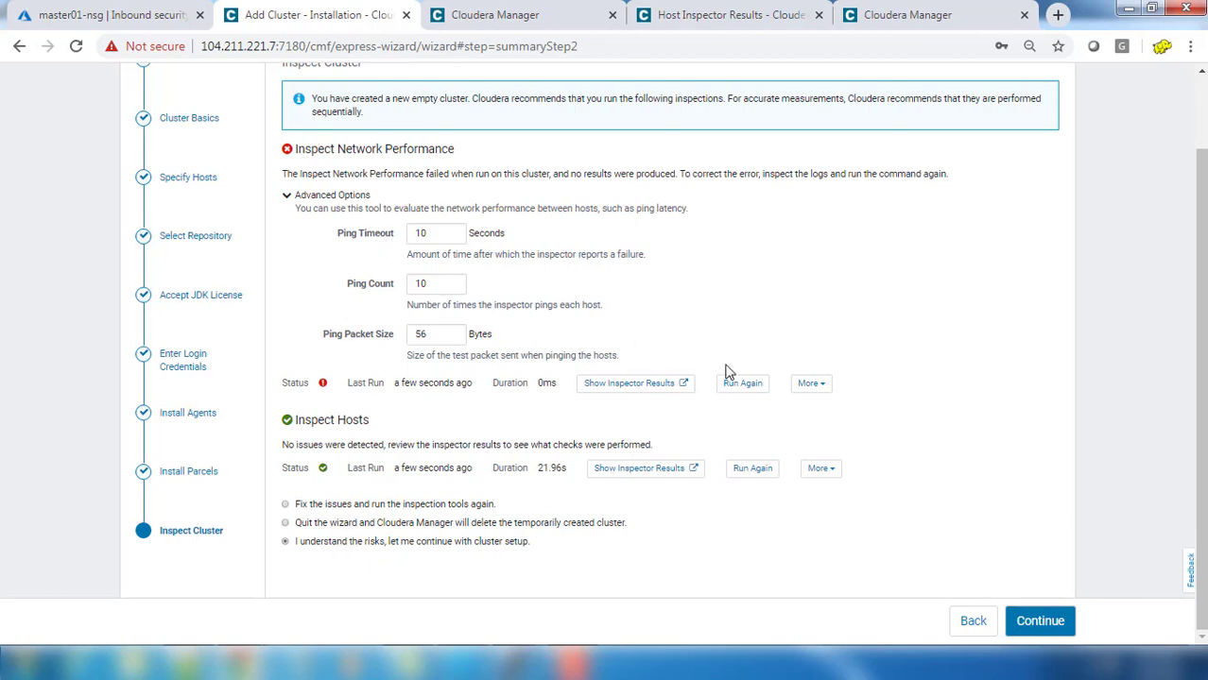
click(1040, 621)
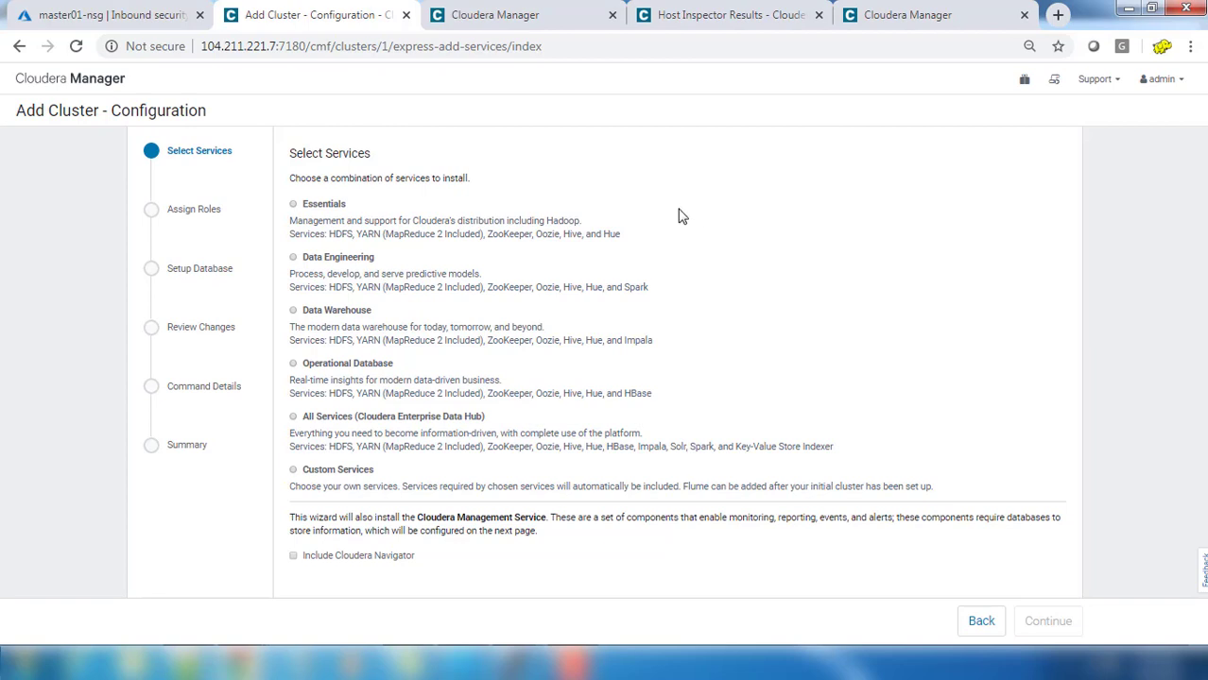
Step: Select Custom Services with HDFS, YARN (MR2 Included) and ZooKeeper checked, then continue
click(304, 478)
scroll(304, 478, down, 2)
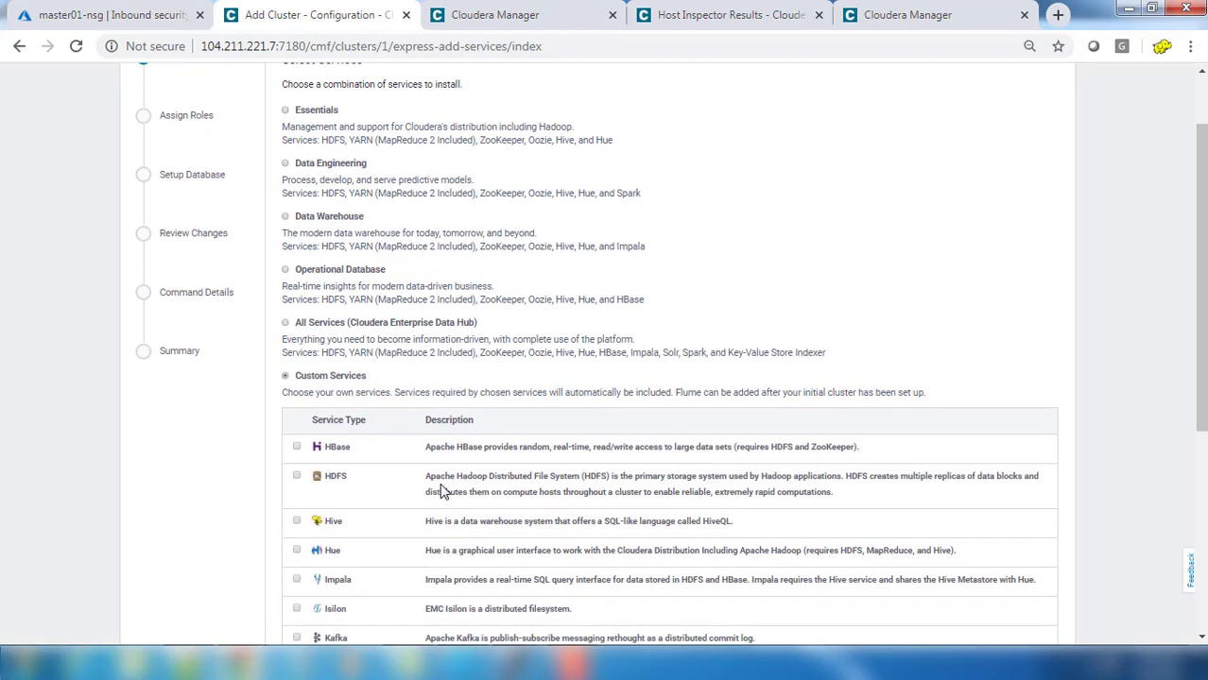
click(296, 477)
scroll(439, 468, down, 2)
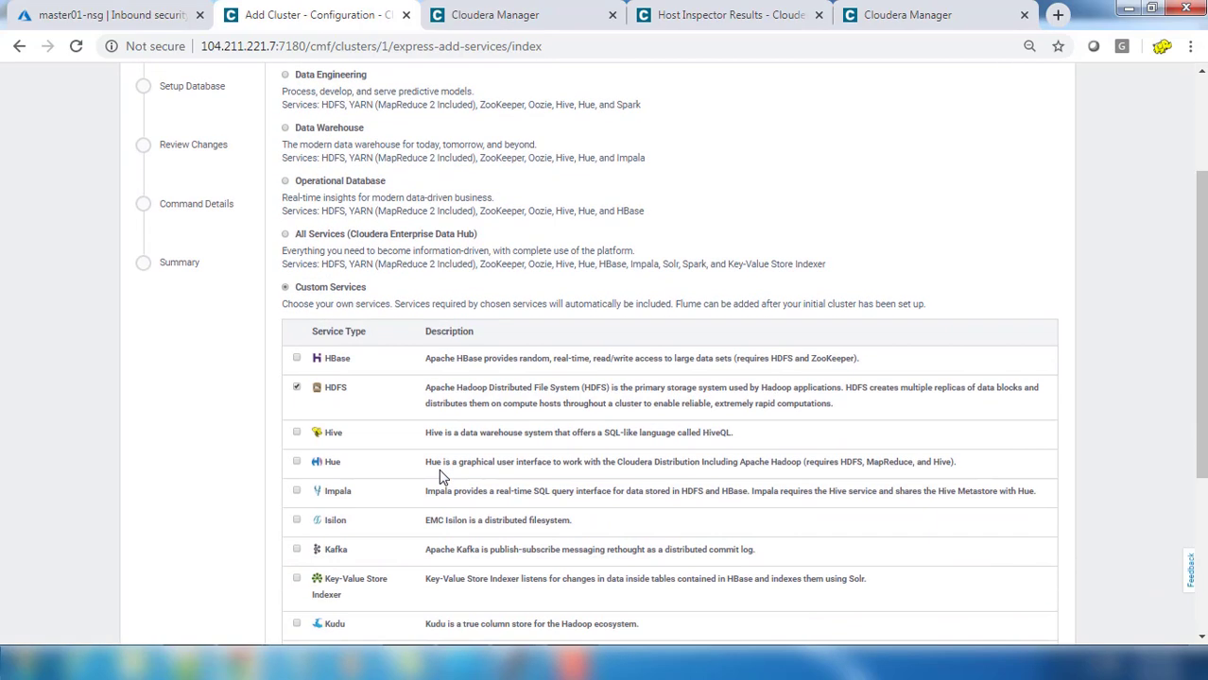
scroll(465, 510, down, 2)
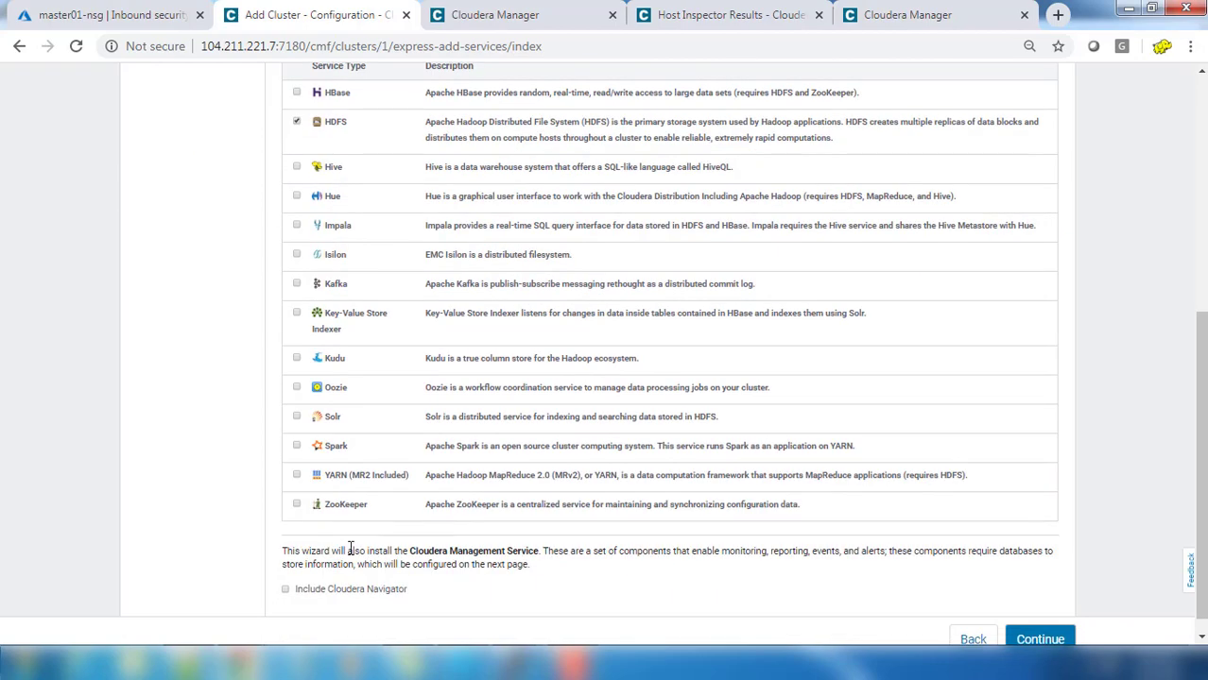
click(296, 506)
click(296, 476)
scroll(822, 570, down, 1)
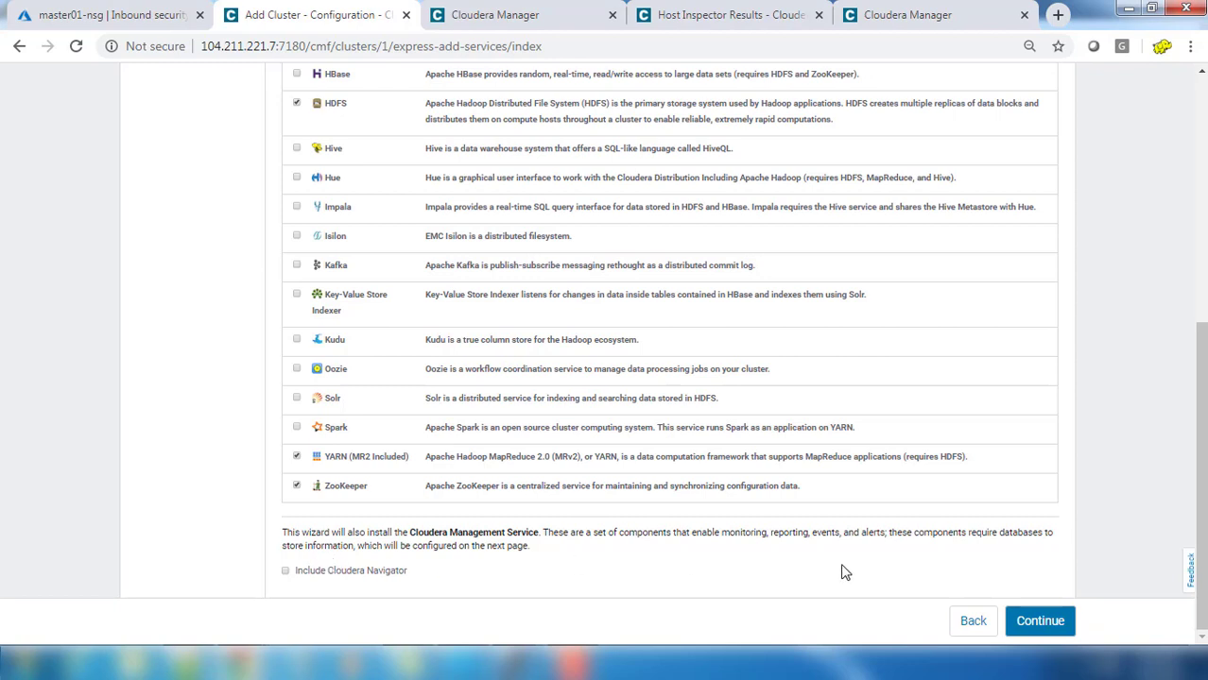
click(1044, 631)
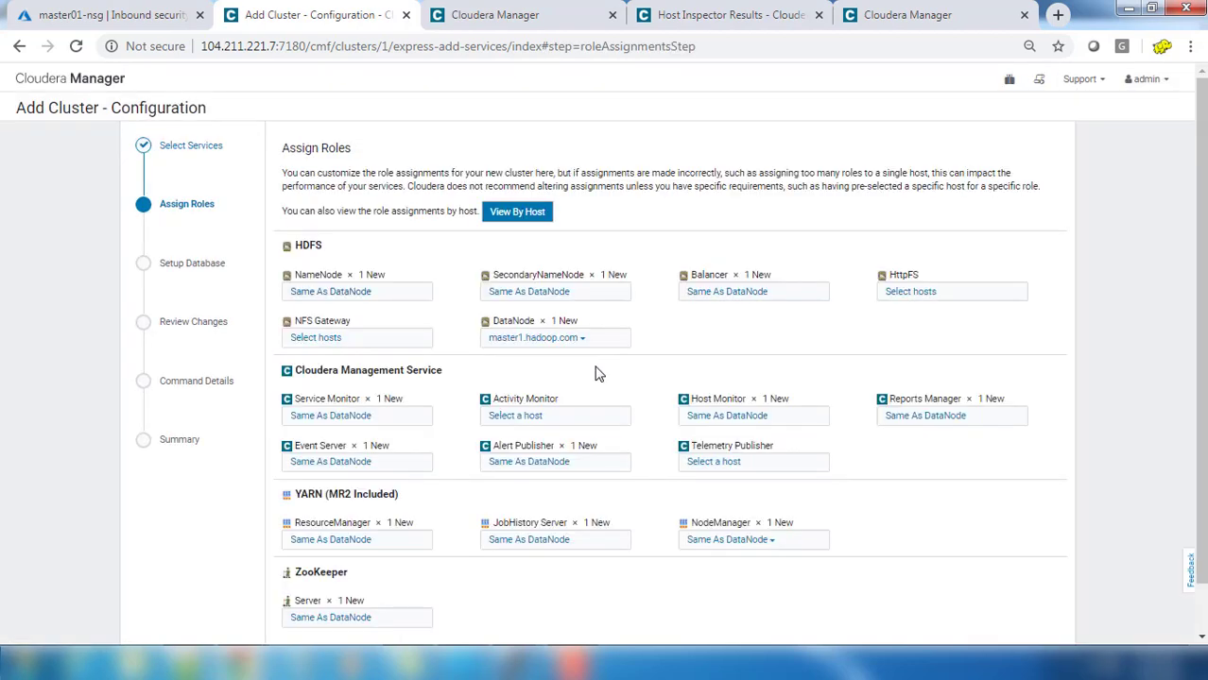
Step: Keep master1.hadoop.com as host for the HDFS NameNode and ZooKeeper Server roles, then continue
click(370, 293)
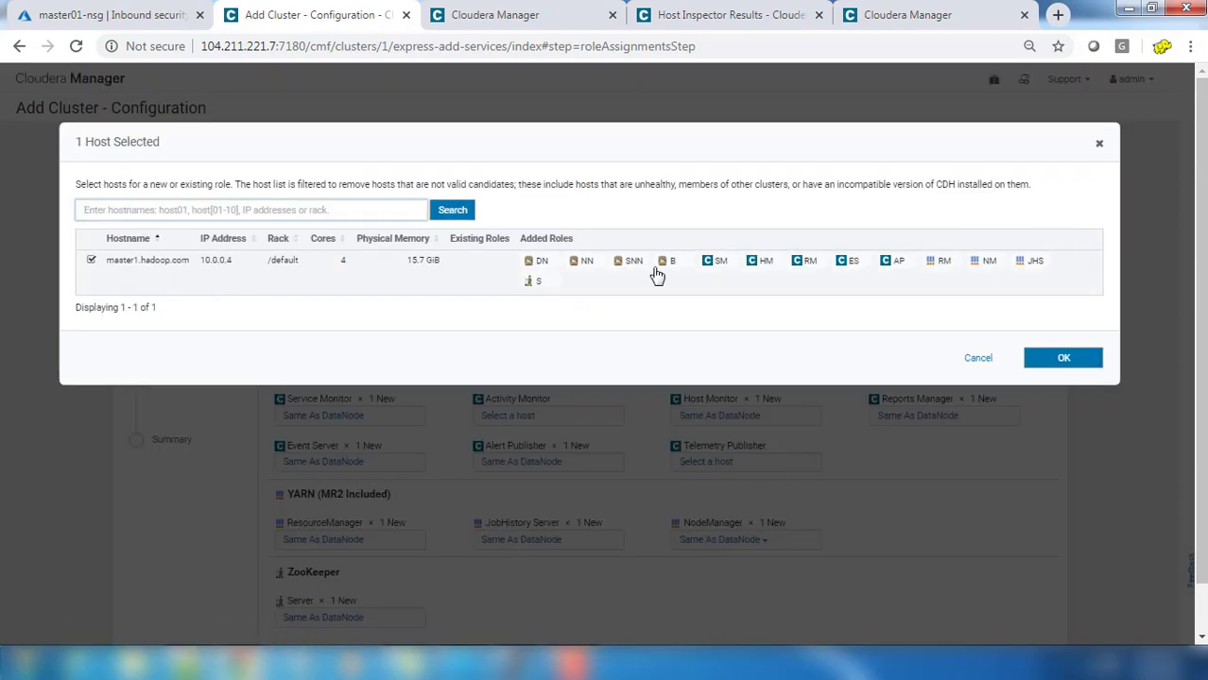
click(1075, 363)
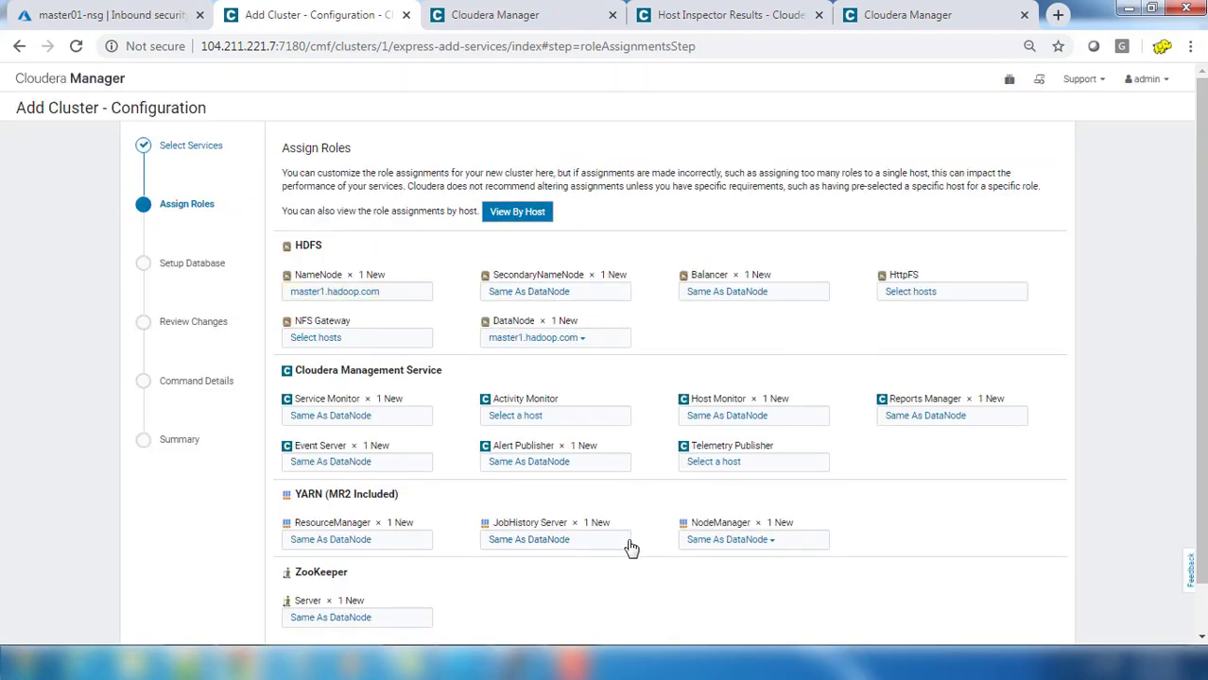
scroll(632, 549, down, 1)
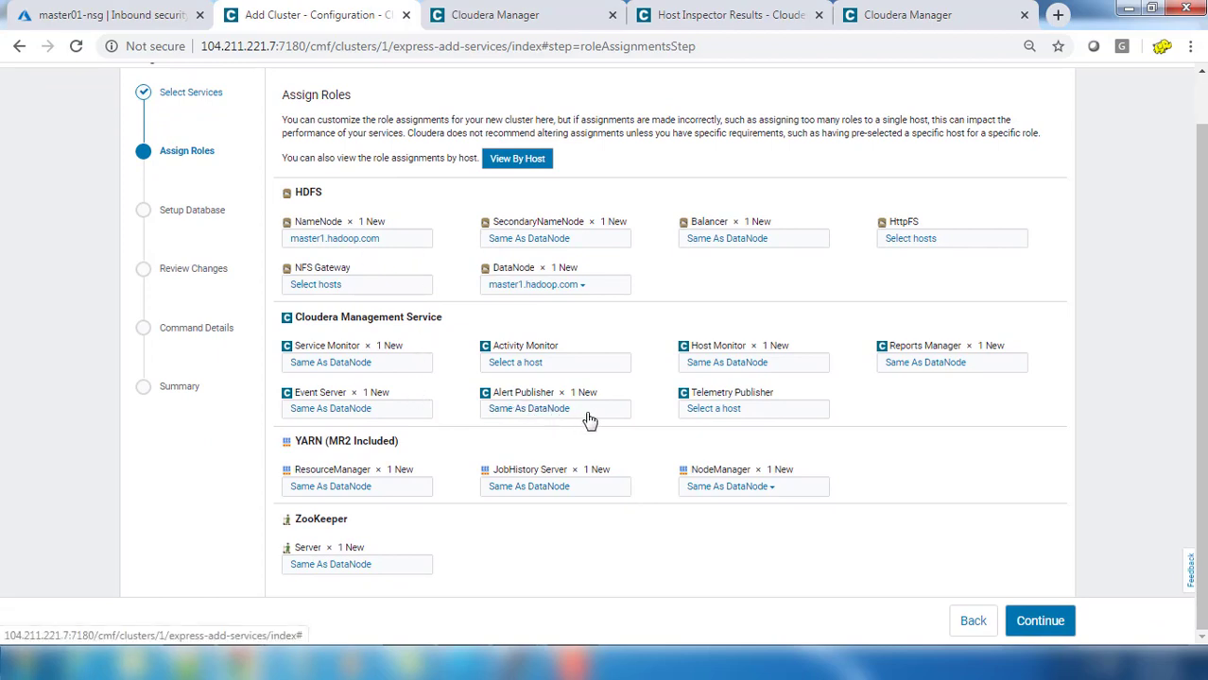
click(390, 569)
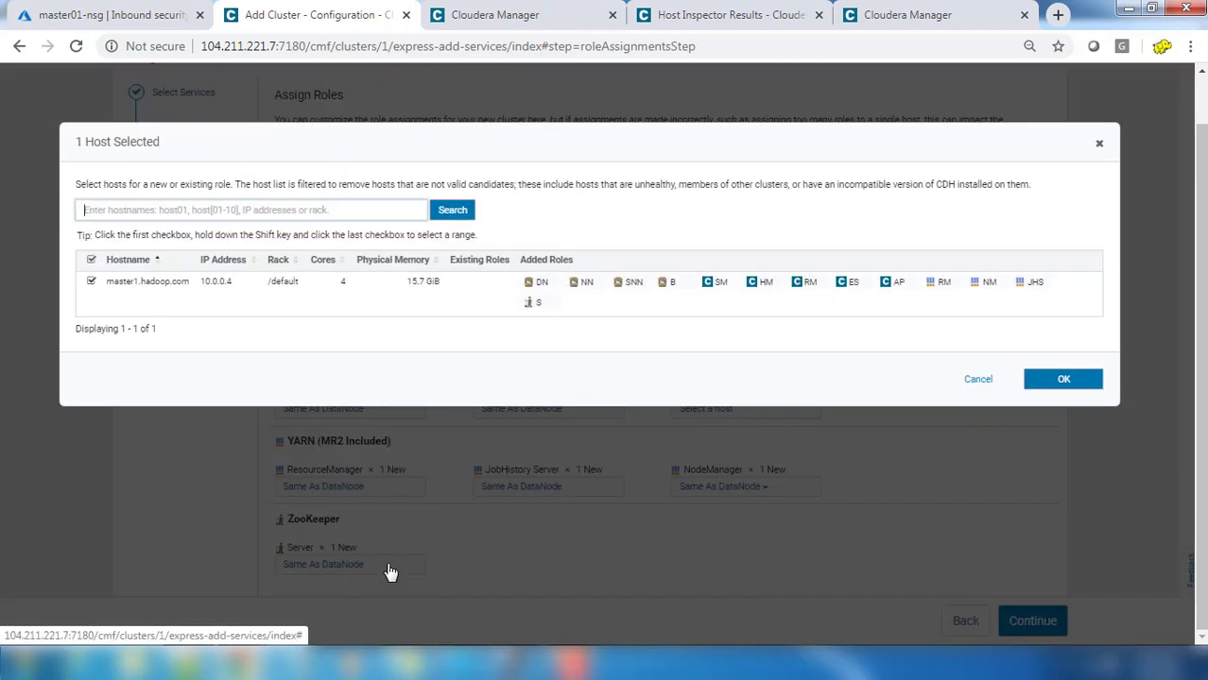
click(1054, 378)
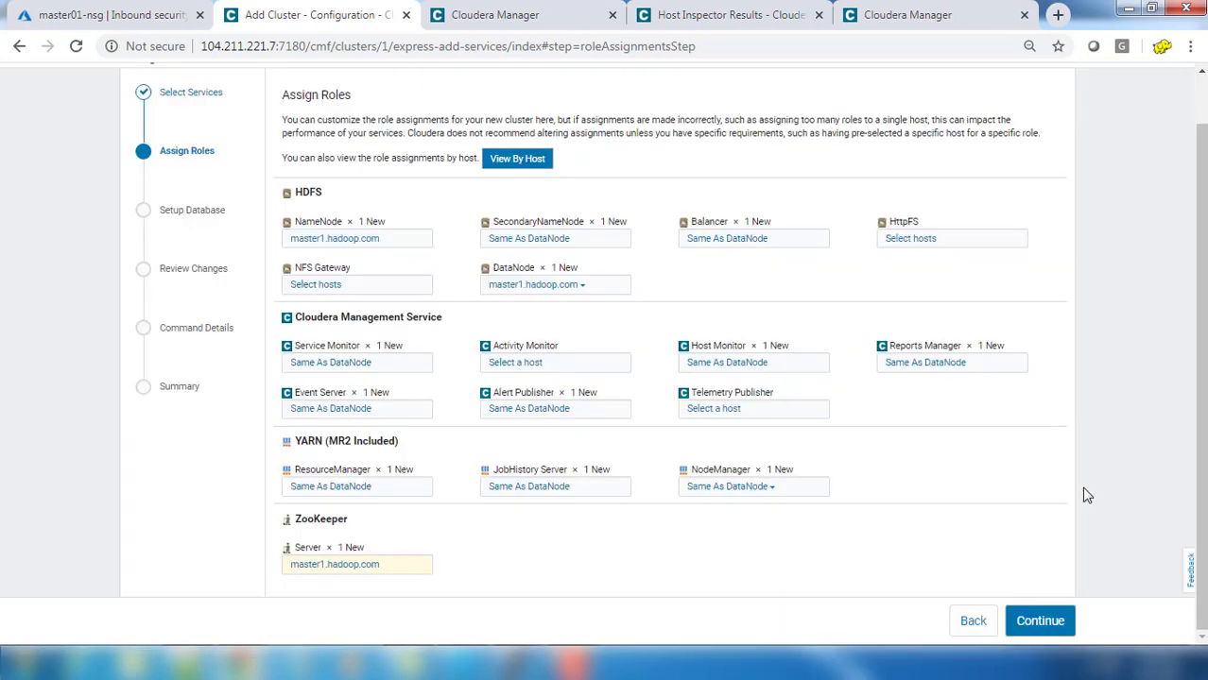
click(1042, 624)
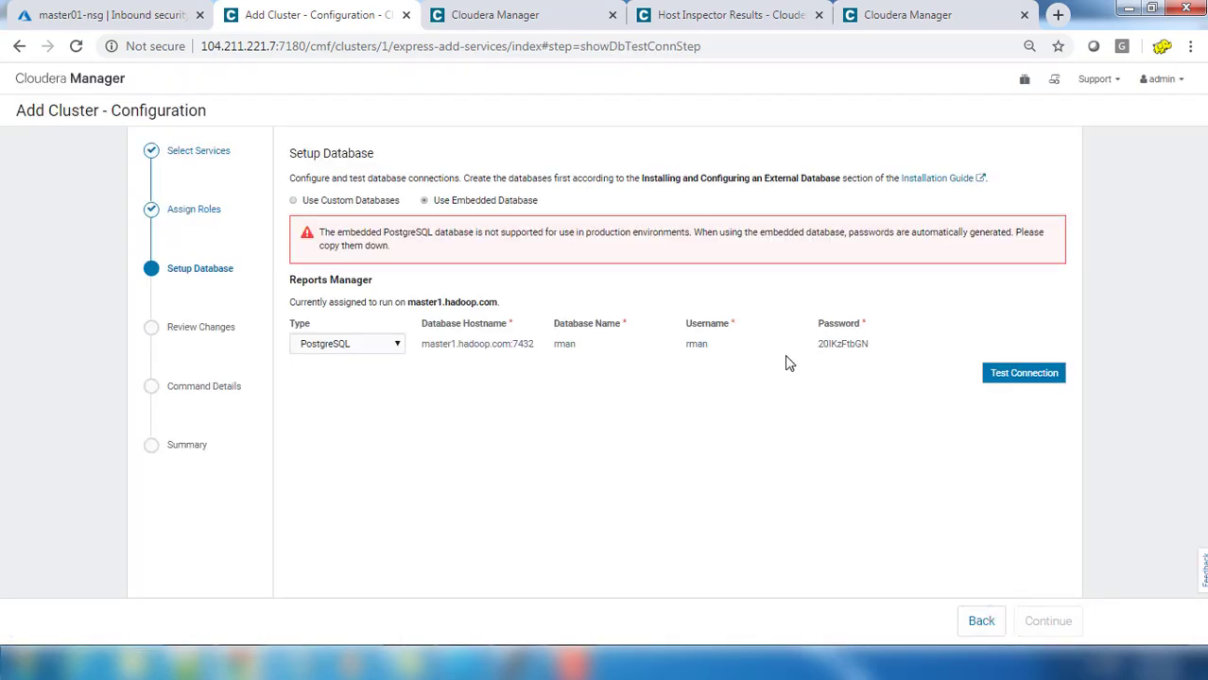
Step: Verify the embedded PostgreSQL Reports Manager database connection succeeds, then move on to Review Changes
click(997, 376)
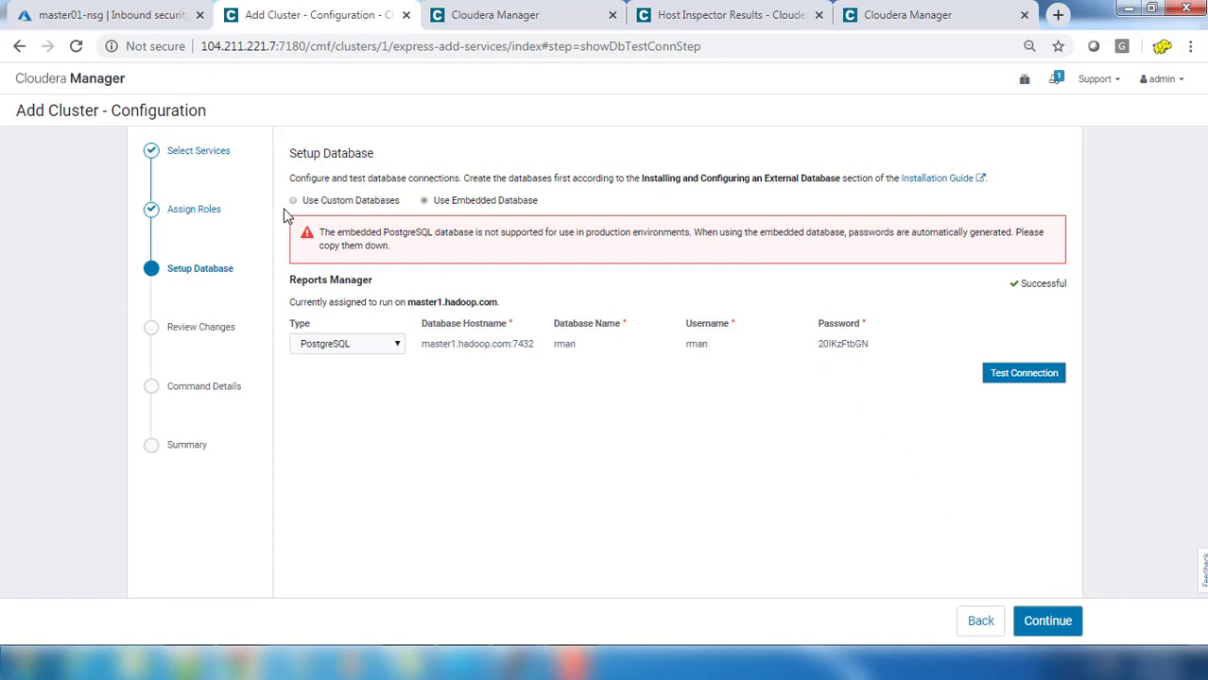
click(1039, 626)
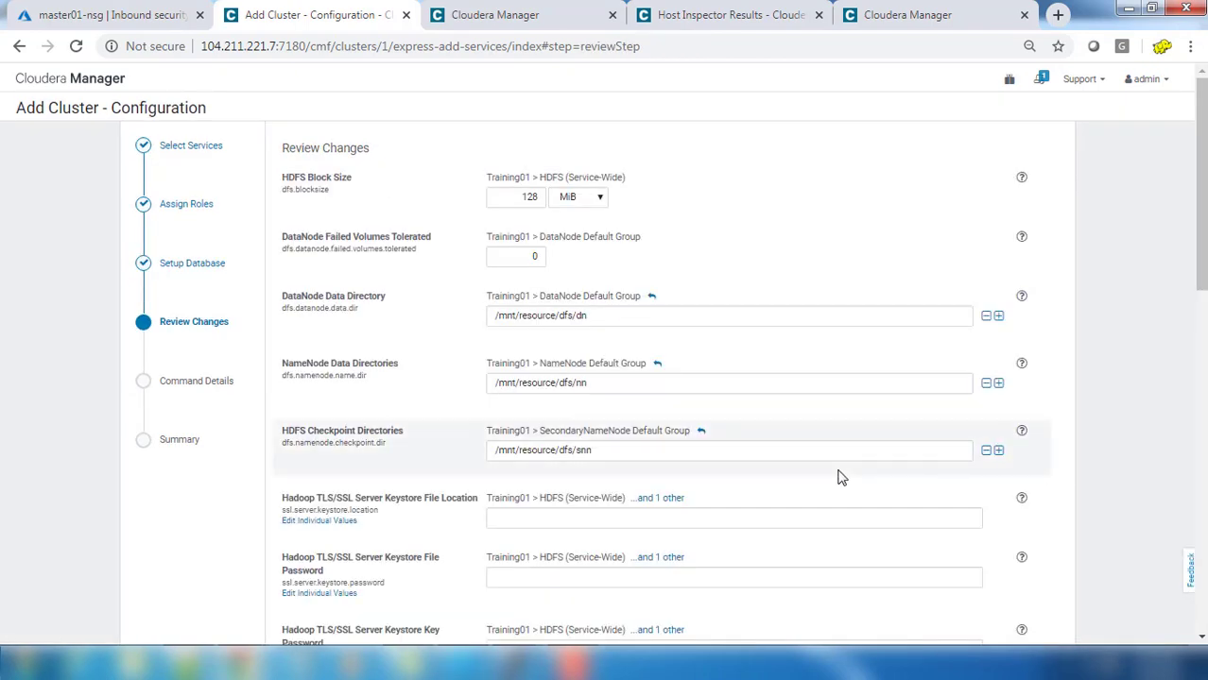
Step: Accept the default HDFS, YARN and ZooKeeper settings on Review Changes and launch the First Run
scroll(841, 477, down, 1)
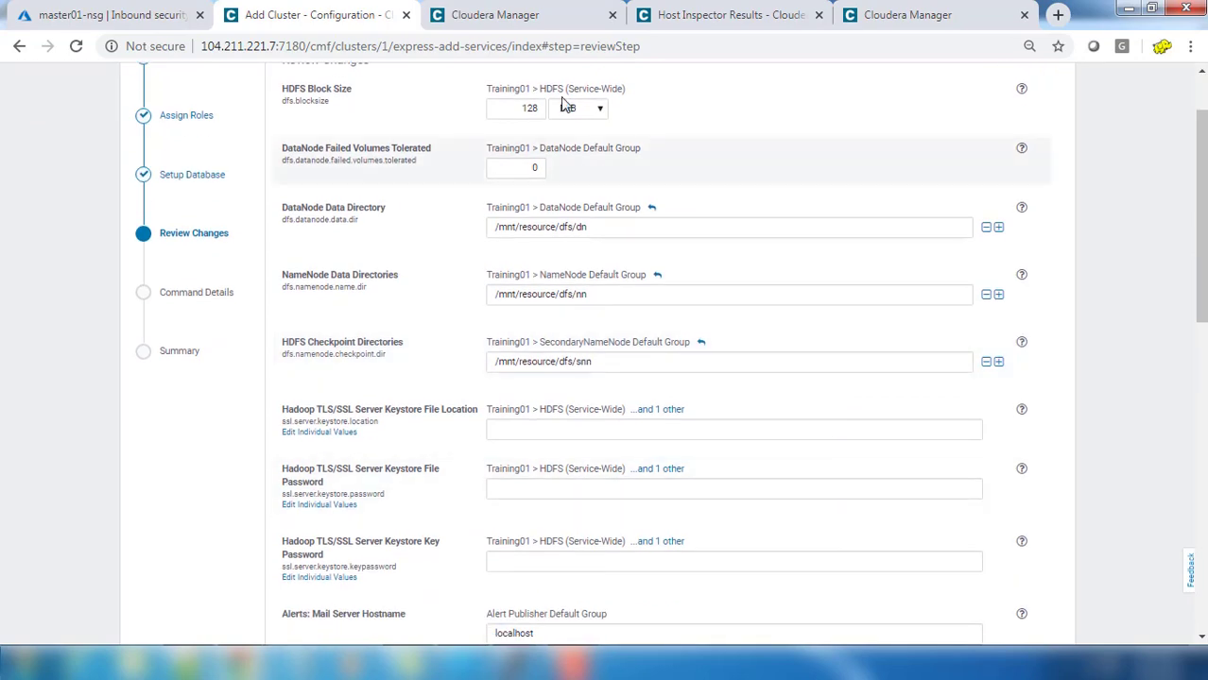
scroll(666, 329, down, 2)
scroll(668, 336, down, 2)
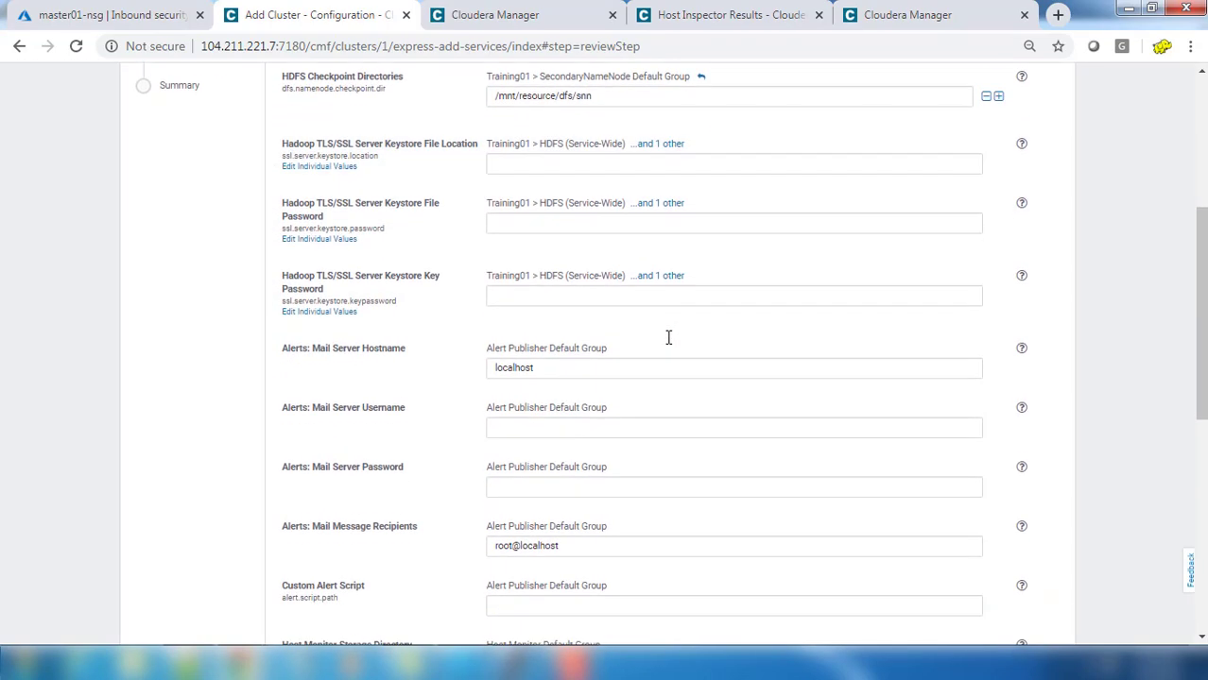
scroll(668, 338, down, 6)
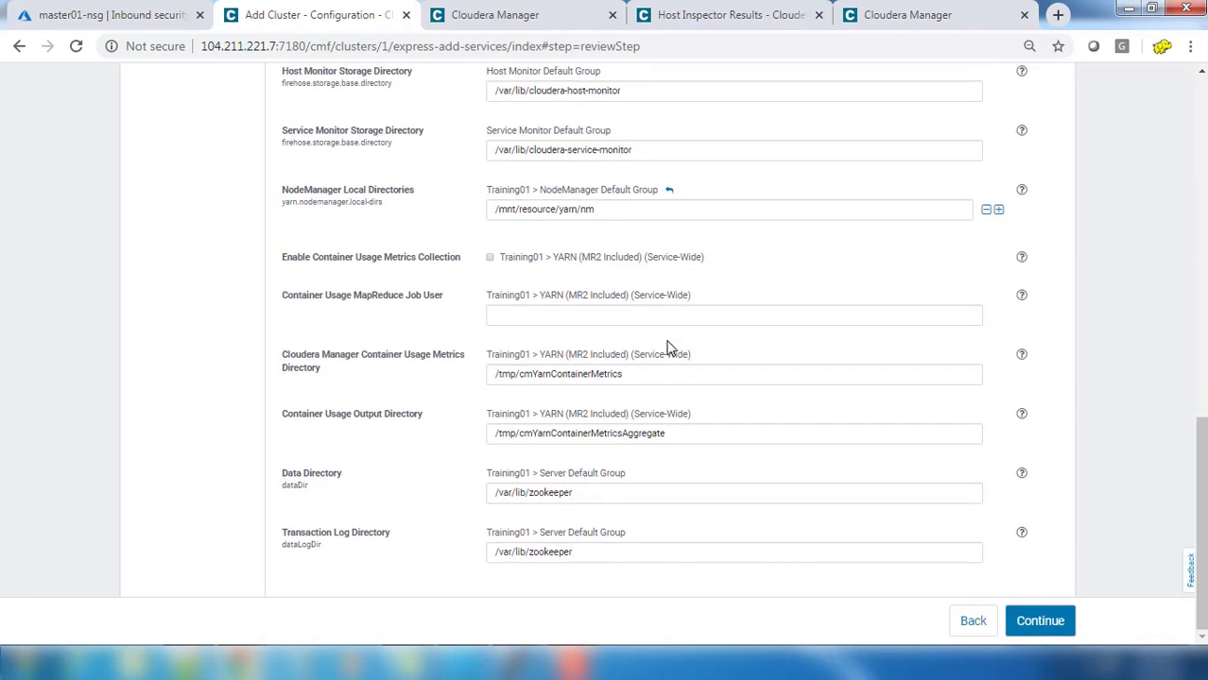
click(1047, 629)
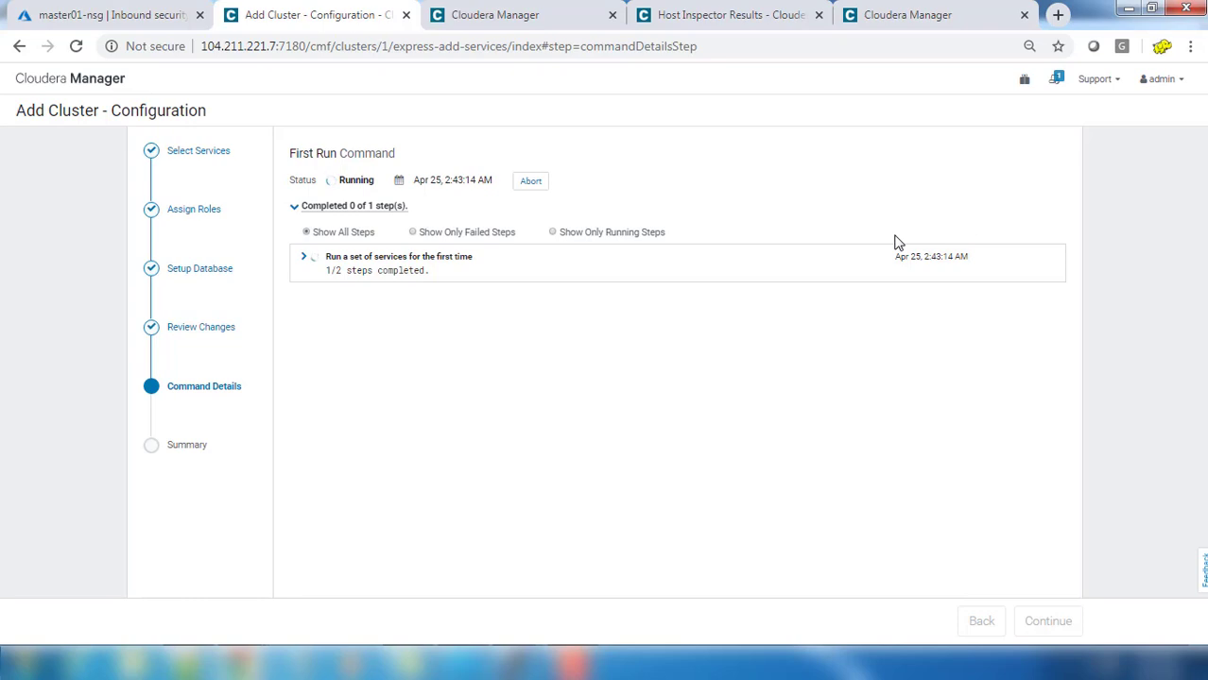
Step: Watch the First Run sub-steps until it finishes, then proceed to the Summary
click(305, 258)
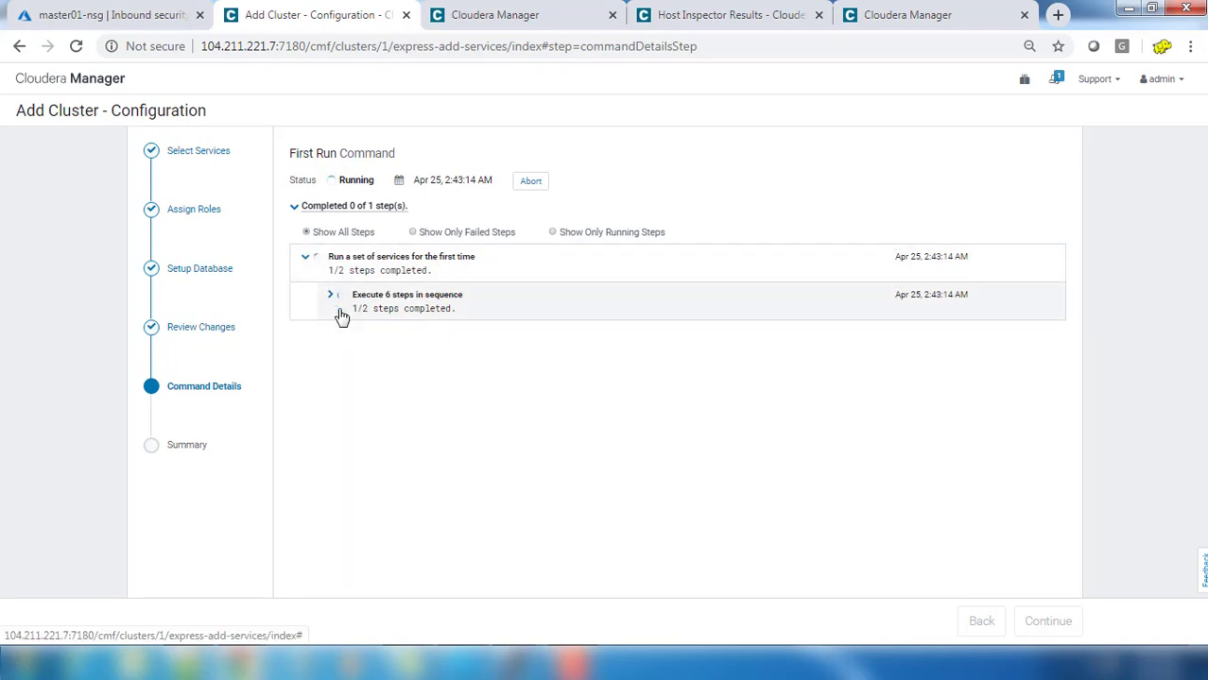
click(340, 311)
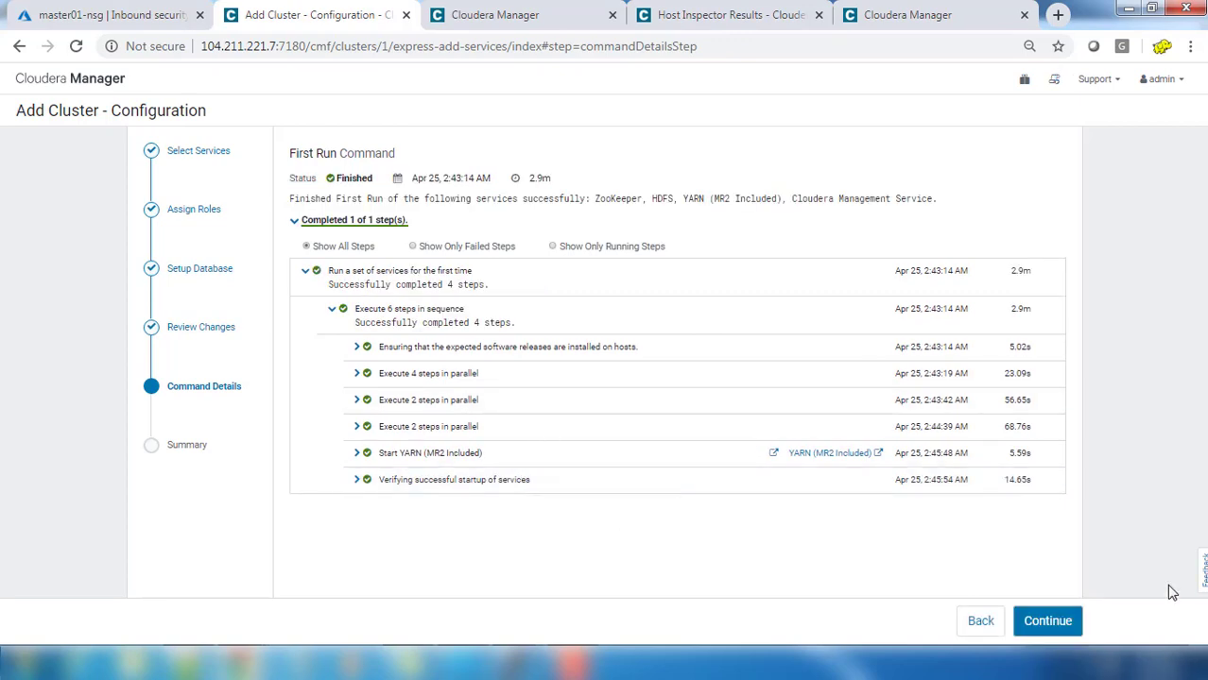
click(1071, 622)
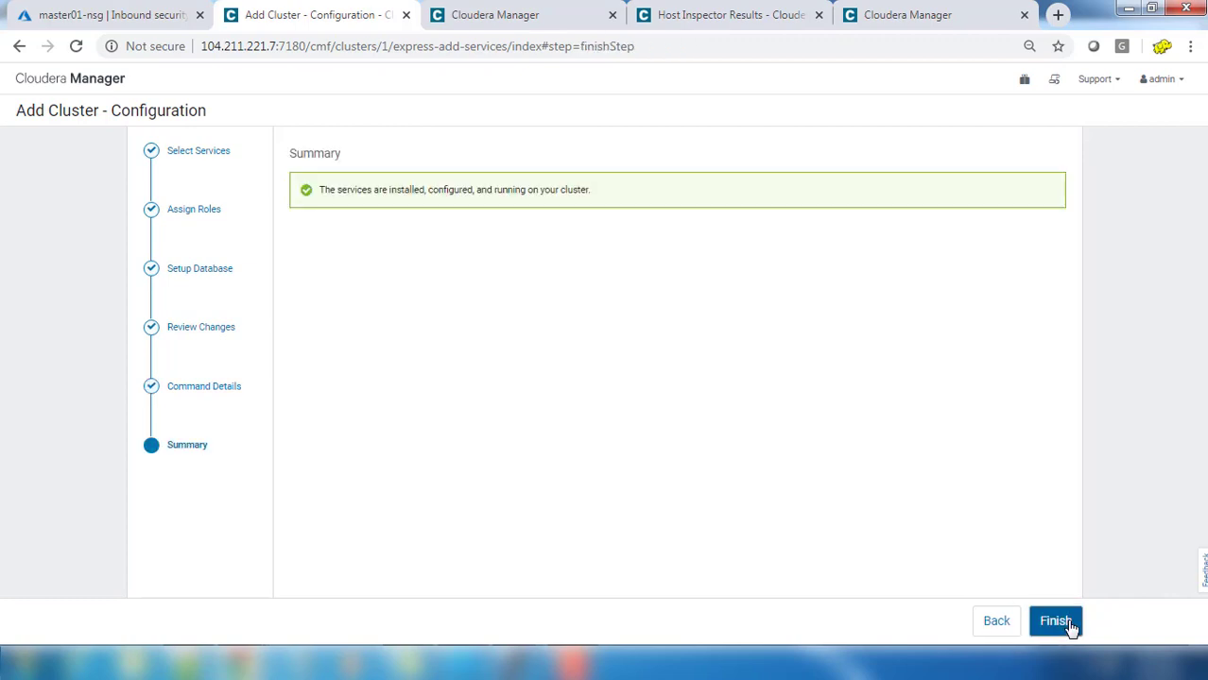
Step: Finish the Add Cluster wizard to return to the Home page with cluster Training01
click(1055, 621)
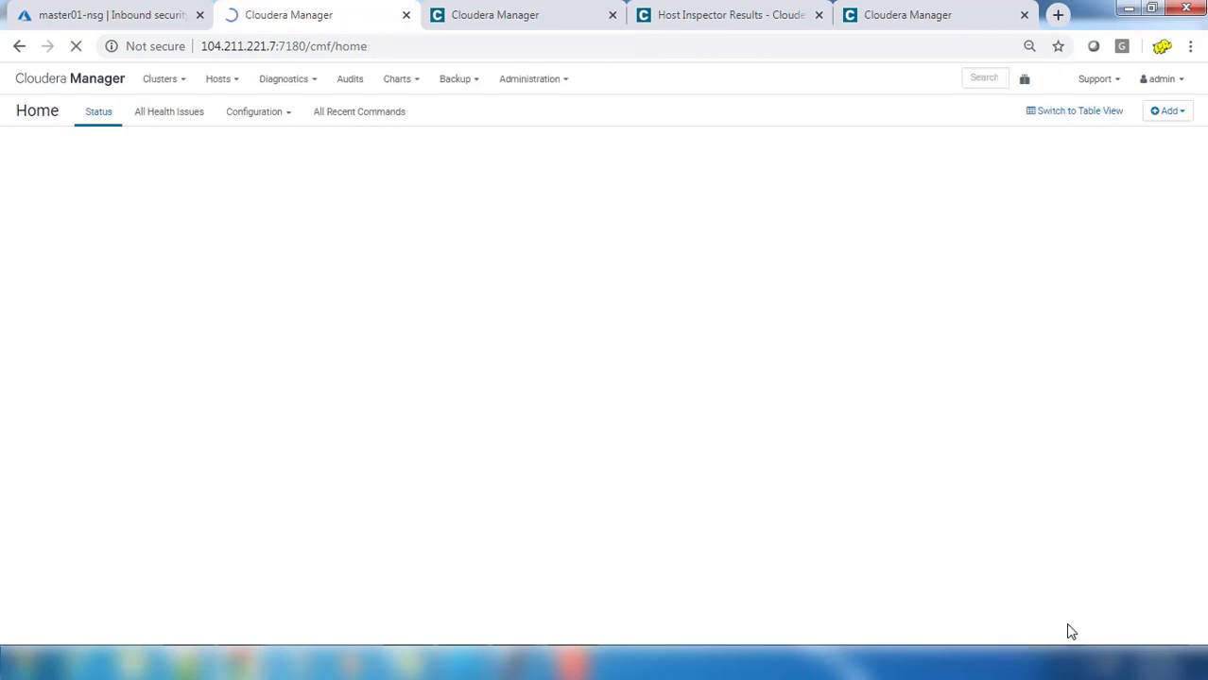